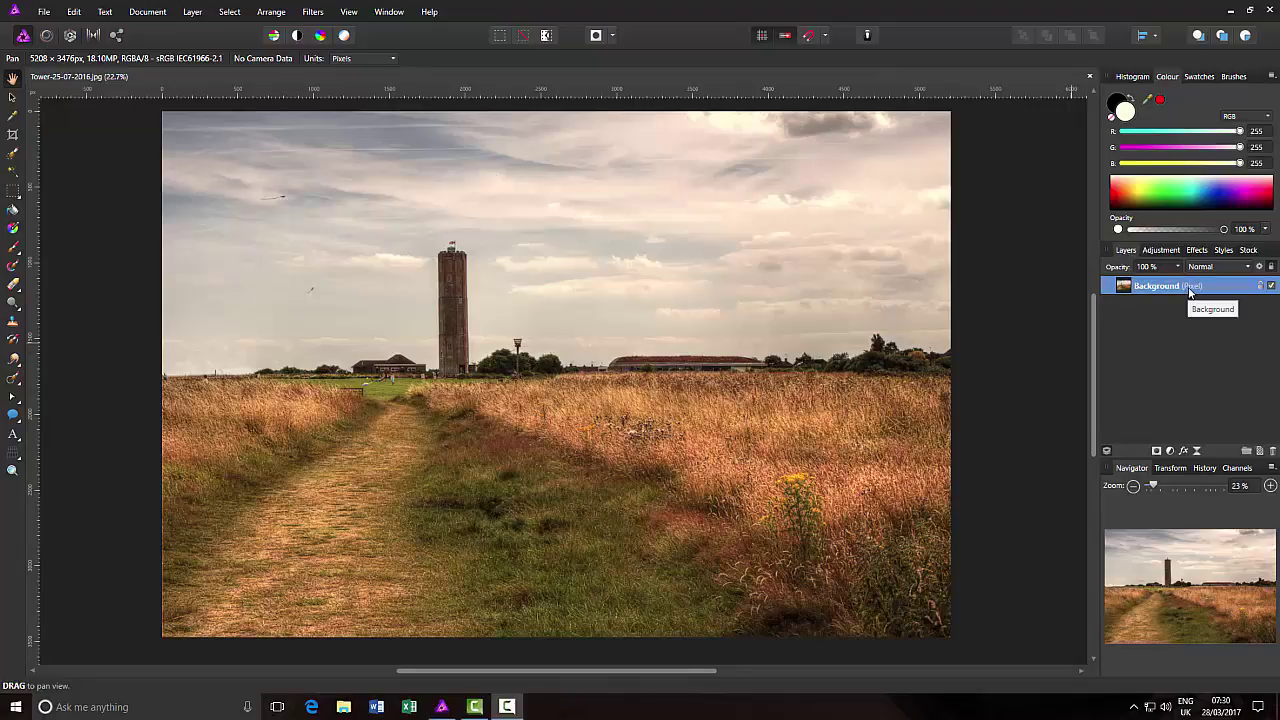
Duplicate the Background layer twice to make three pixel layers.
right_click(1190, 292)
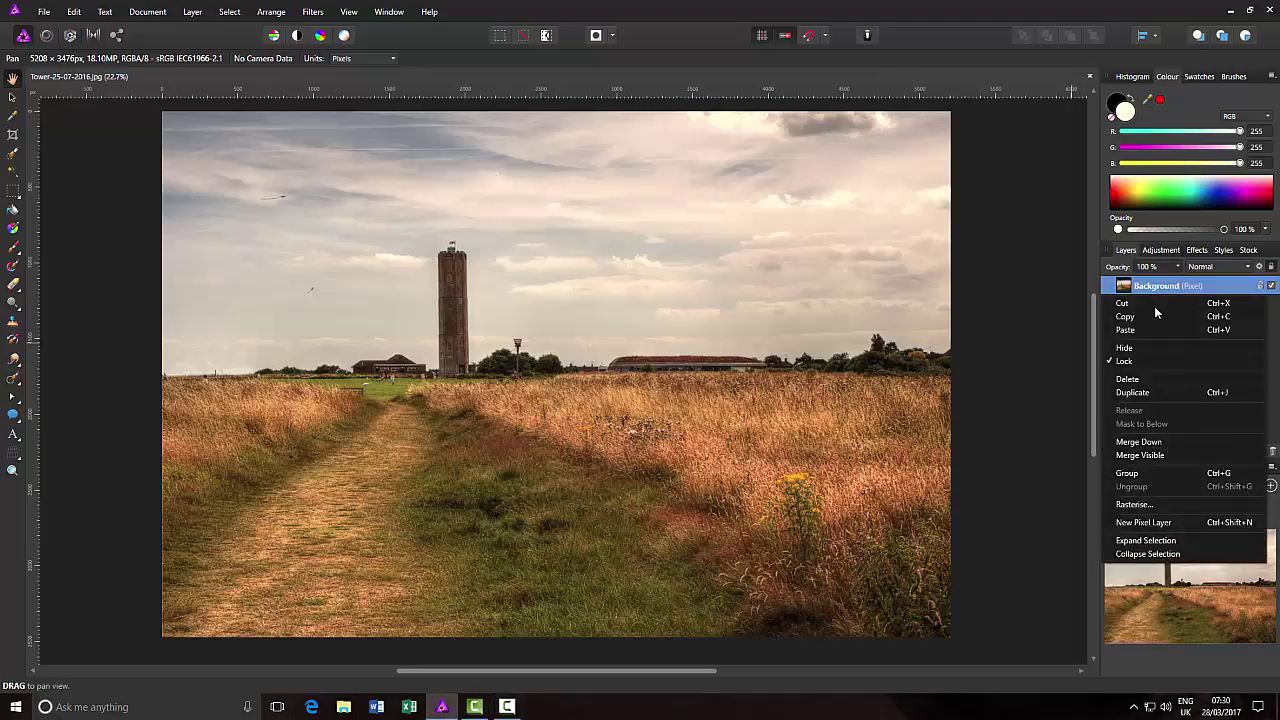
left_click(1147, 395)
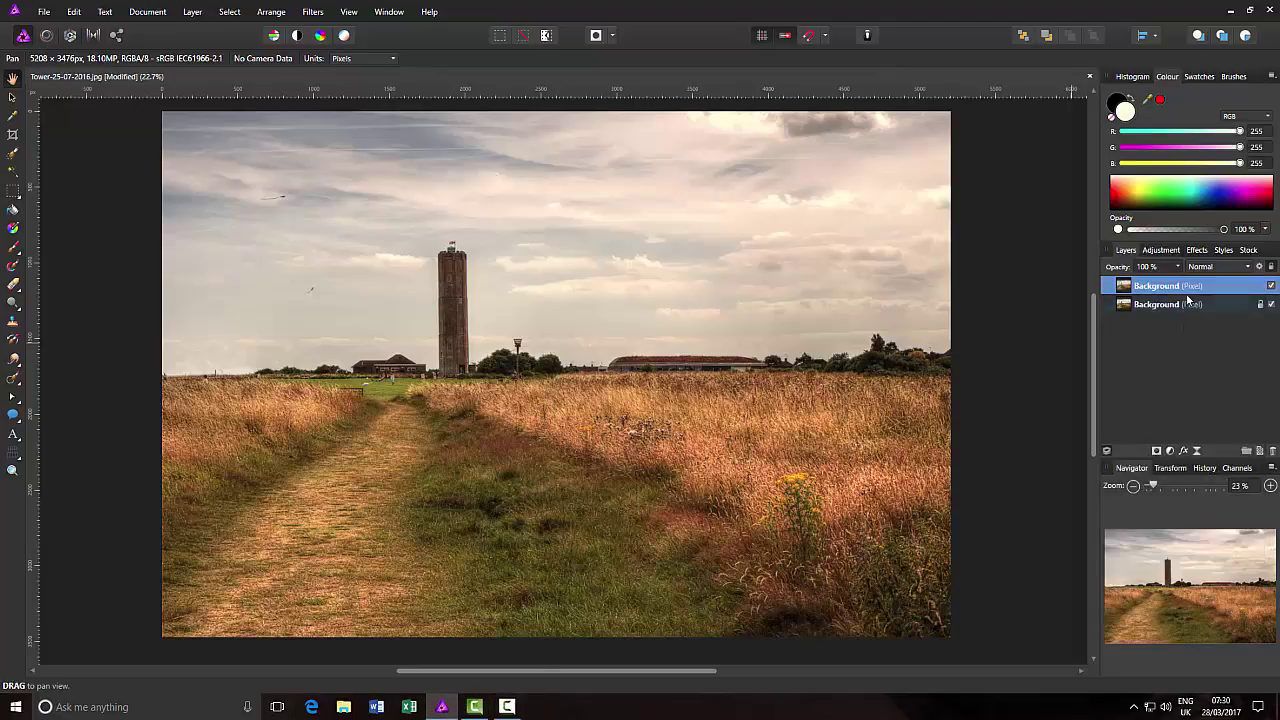
right_click(1186, 292)
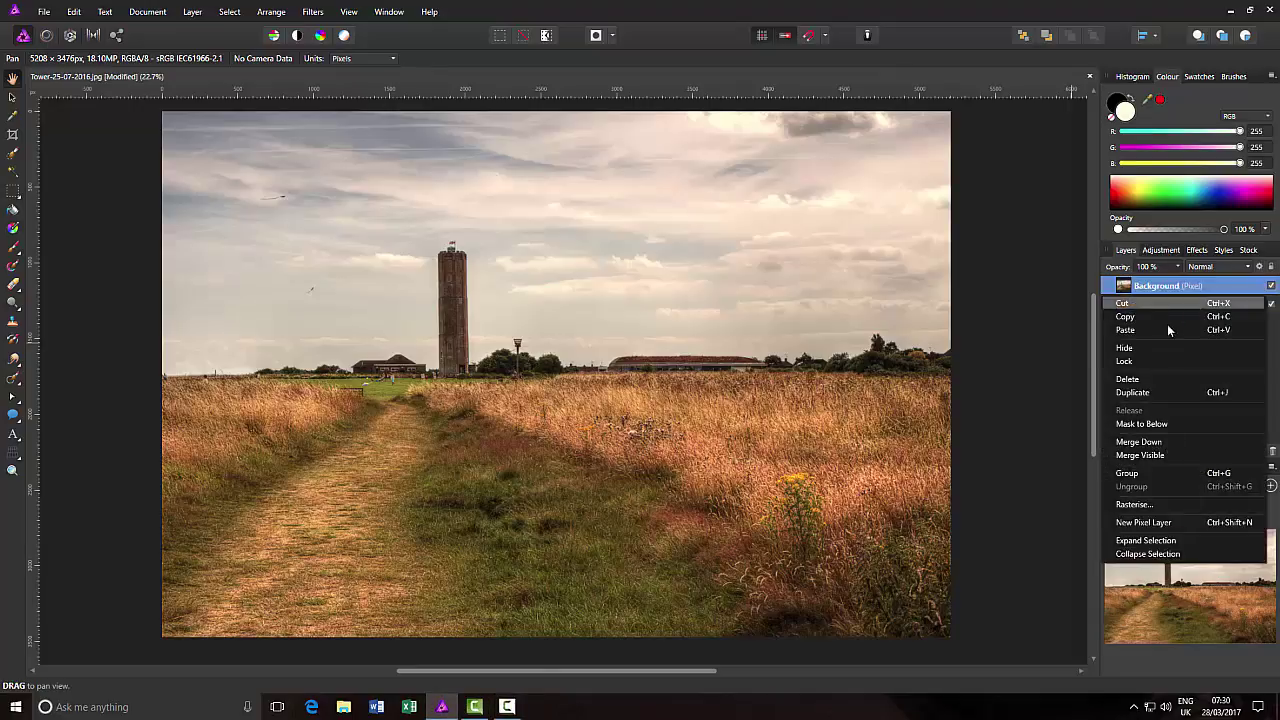
left_click(1151, 391)
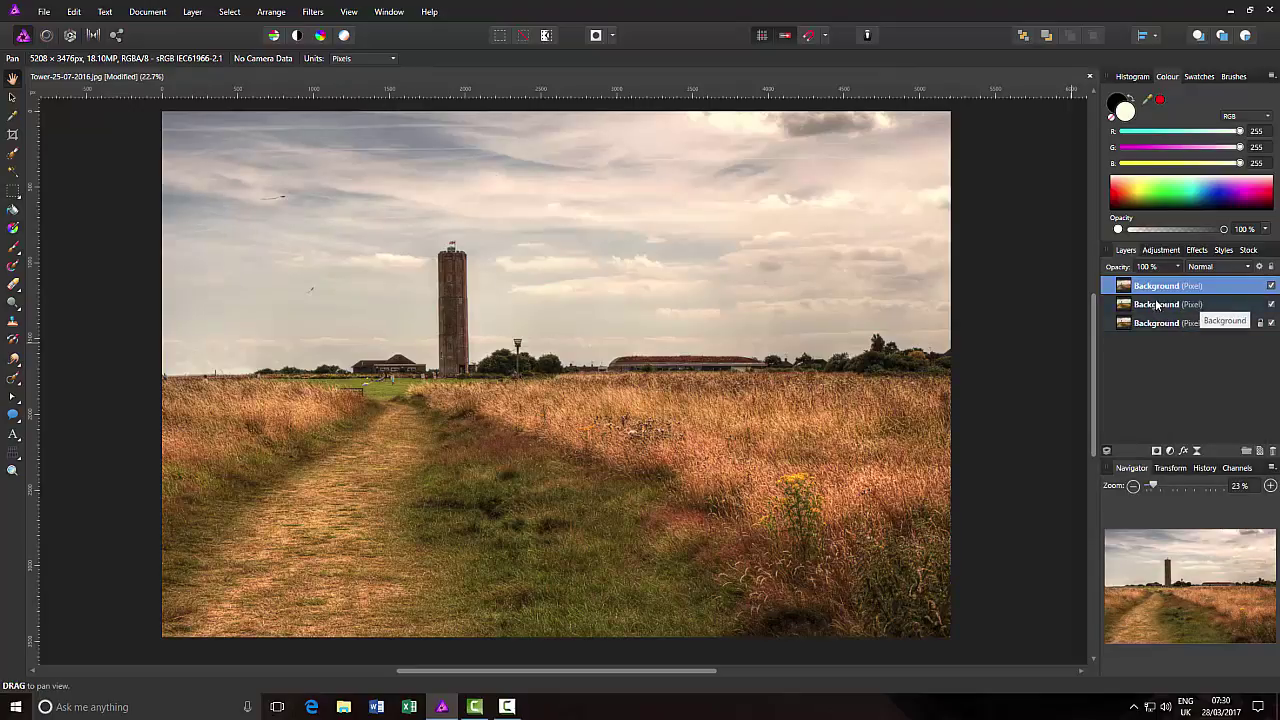
Hide the top Background copy and select the middle copy.
left_click(1209, 305)
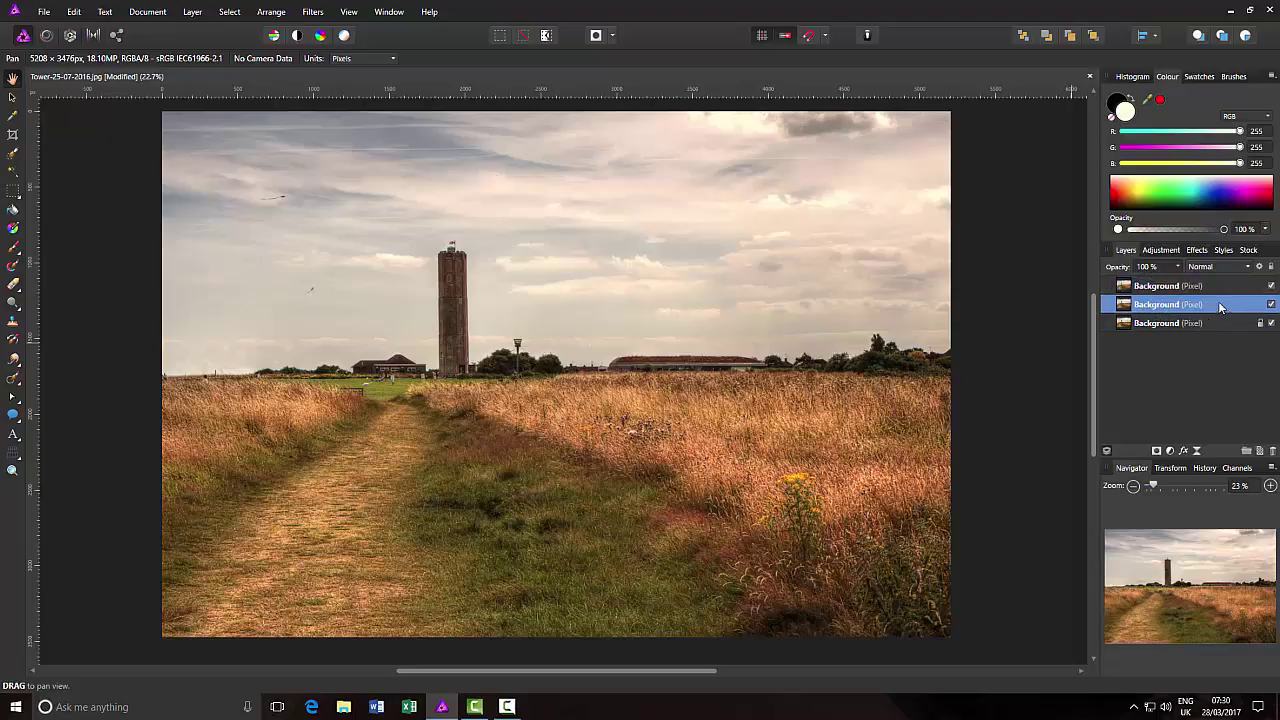
left_click(1271, 287)
left_click(1271, 289)
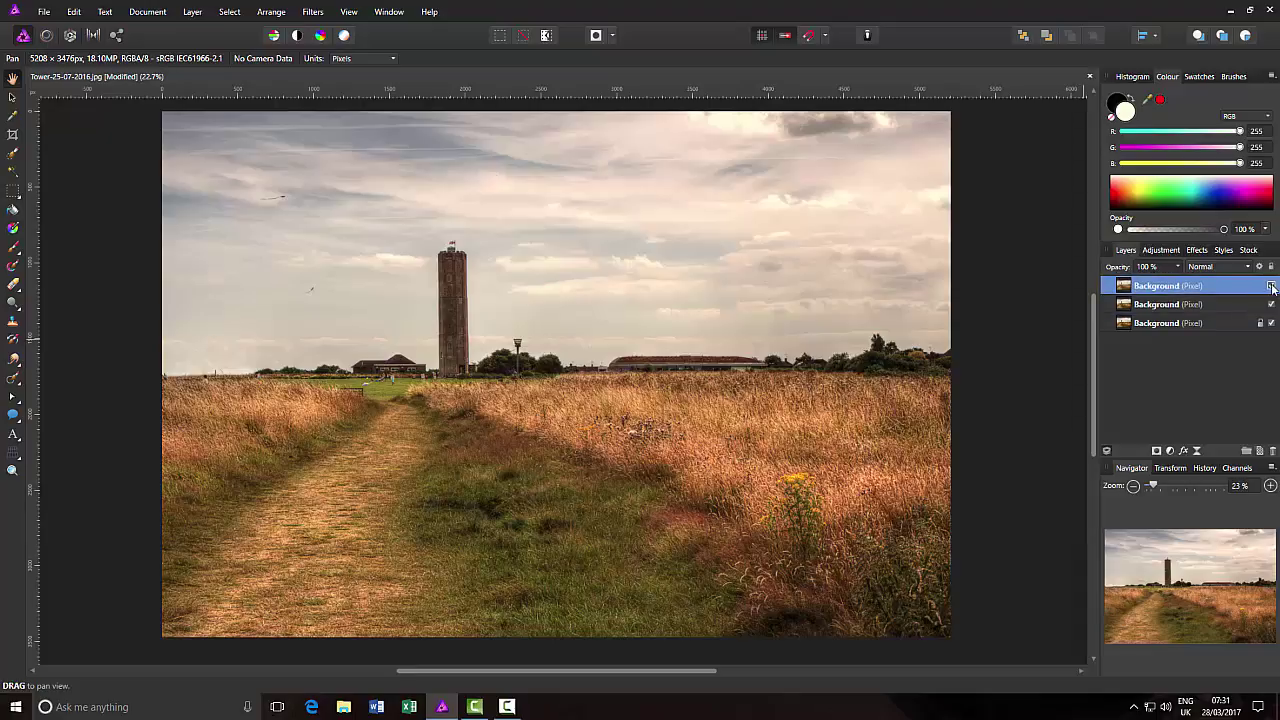
left_click(1221, 305)
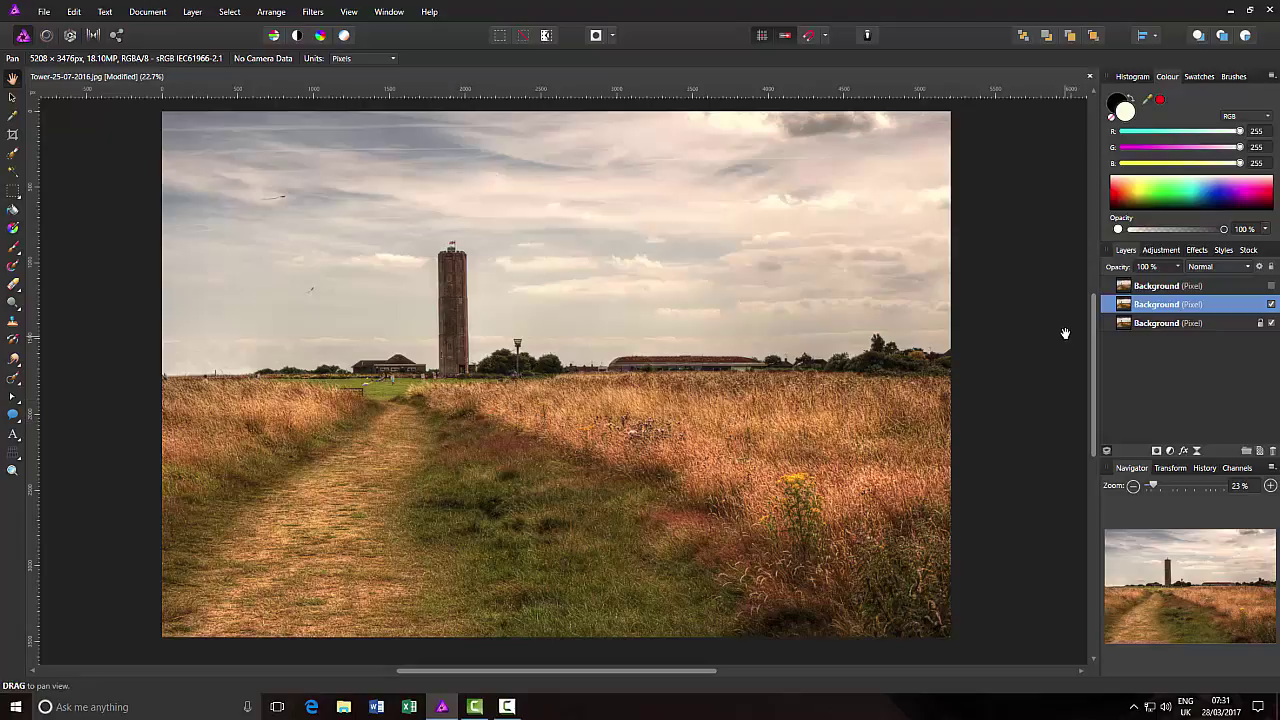
Apply a Black & White adjustment to the middle copy and move its settings panel aside.
left_click(1162, 250)
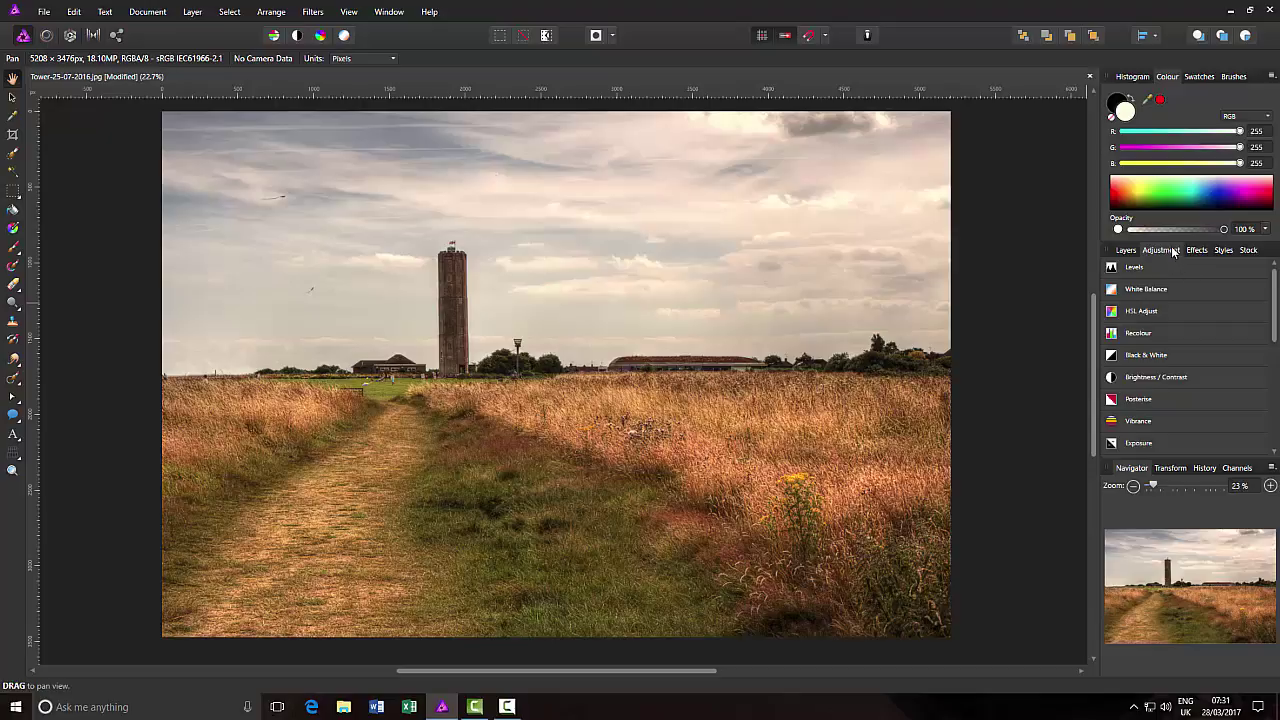
left_click(1145, 357)
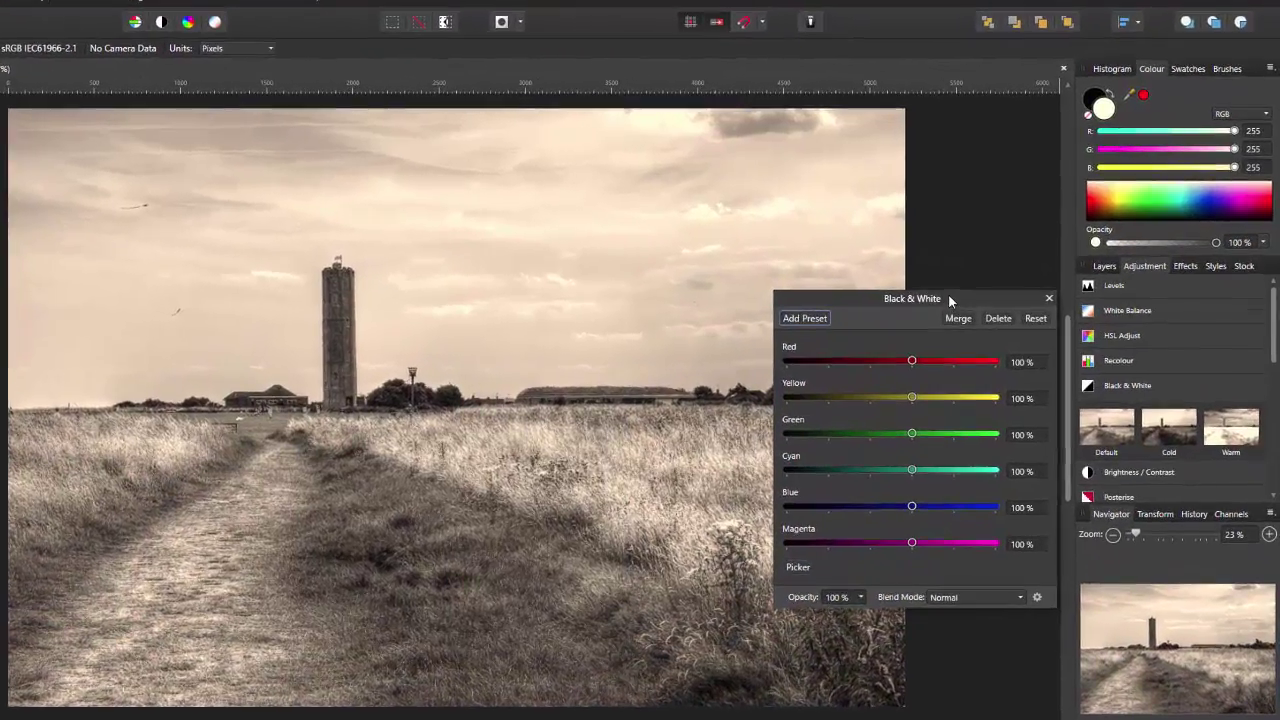
left_click_drag(948, 294, 951, 249)
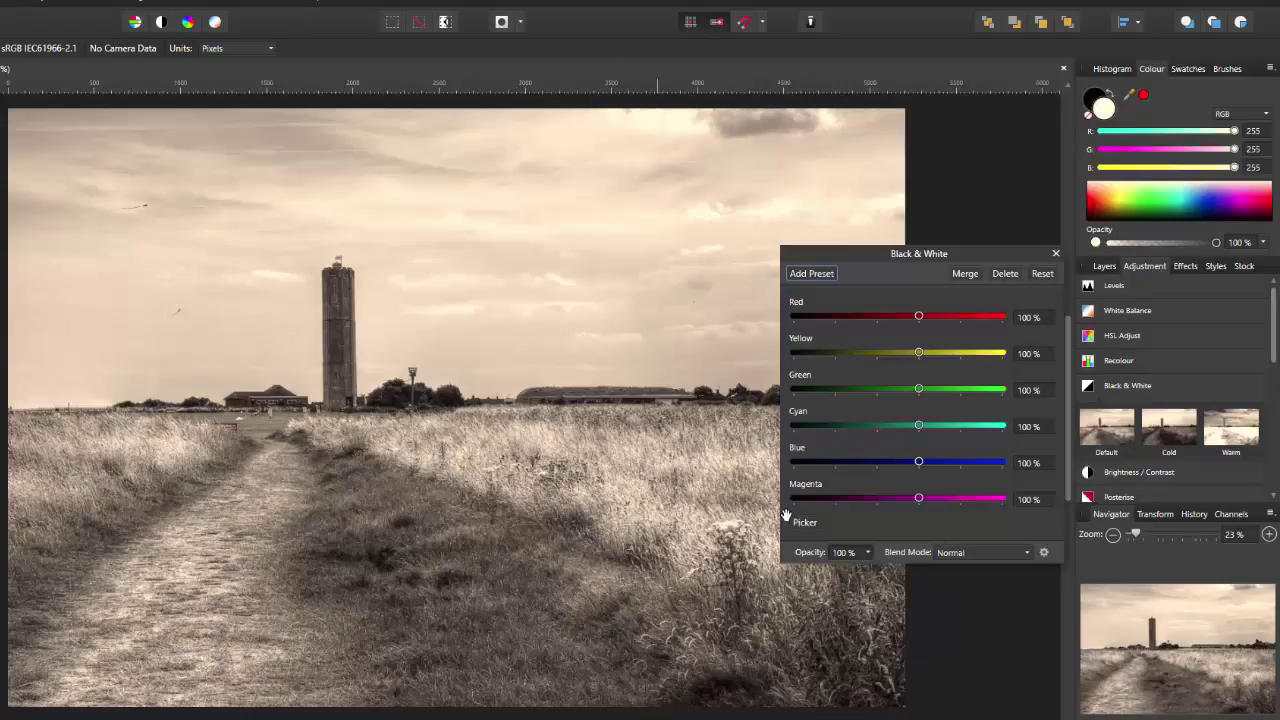
Set the Black & White mix to Blue −136%, Cyan −100%, Red −145%, Yellow 144%, Green −18%.
left_click_drag(918, 463, 820, 463)
left_click_drag(917, 426, 836, 433)
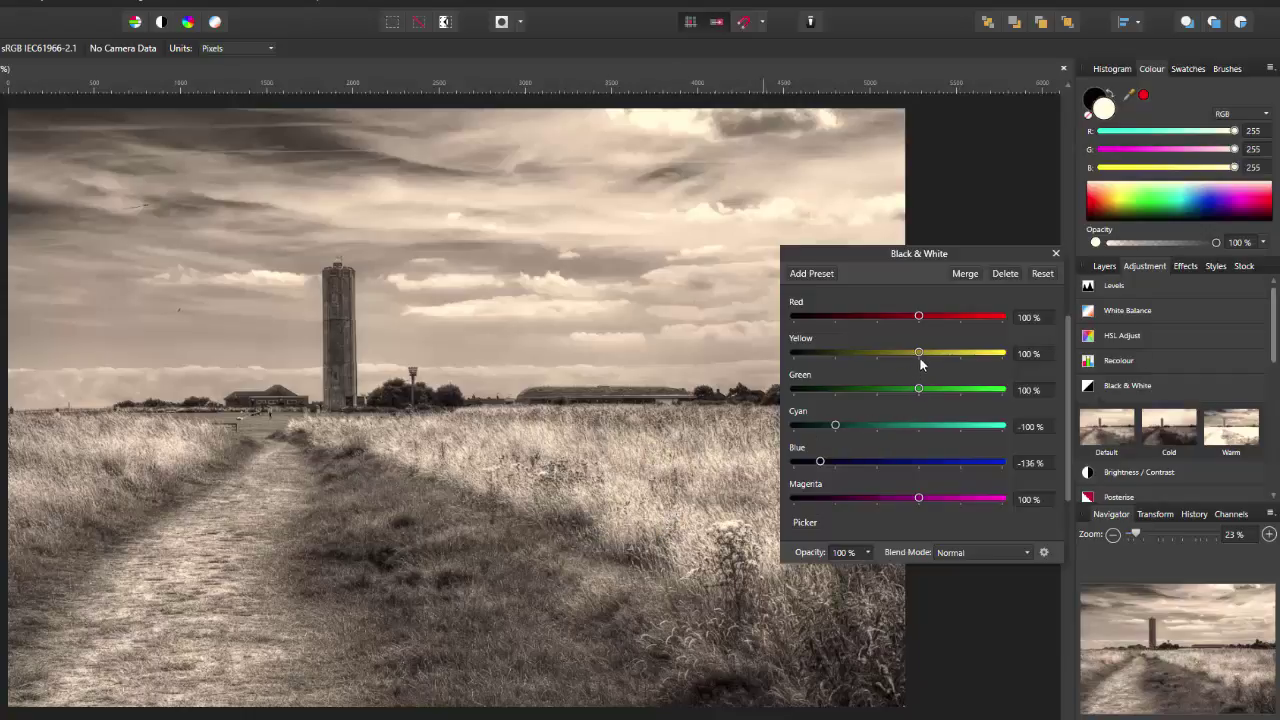
left_click_drag(921, 357, 889, 373)
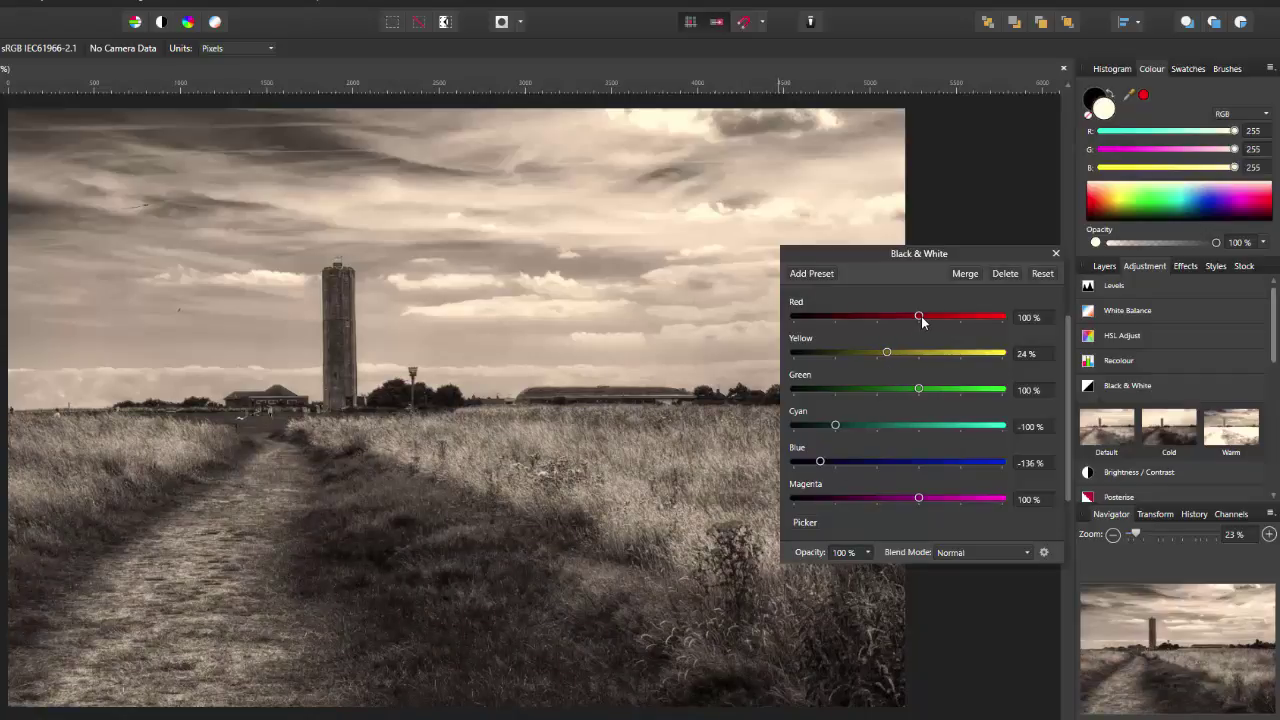
left_click_drag(921, 316, 906, 355)
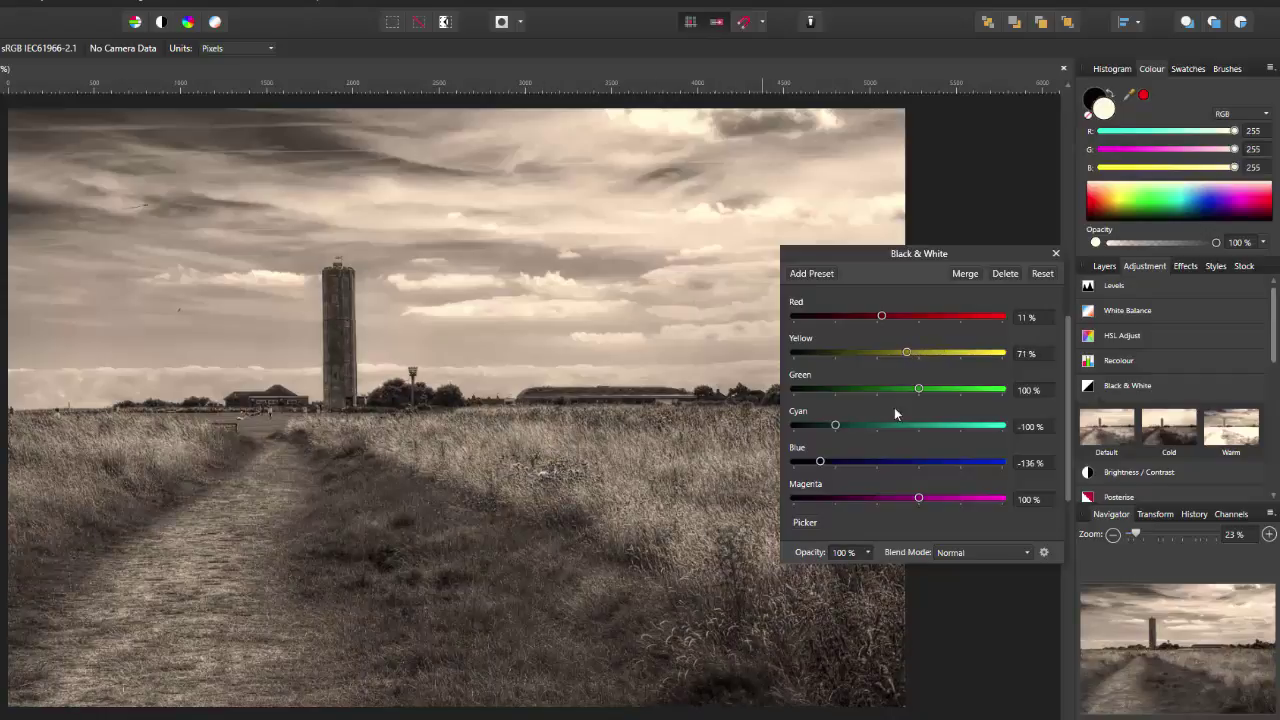
left_click_drag(909, 354, 869, 399)
left_click_drag(879, 316, 816, 325)
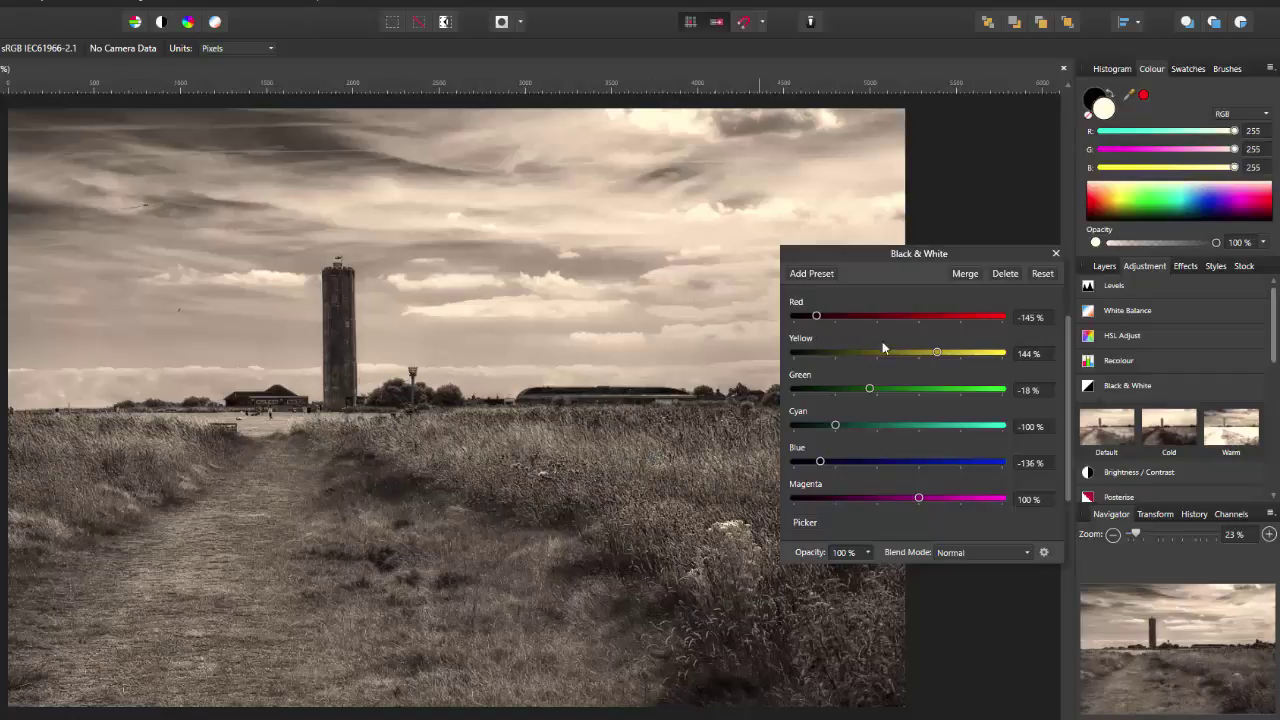
Nudge the Yellow slider up to 156% to lighten the grassy fields.
mouse_move(936, 353)
left_mouse_down()
mouse_move(956, 354)
mouse_move(942, 353)
left_mouse_up()
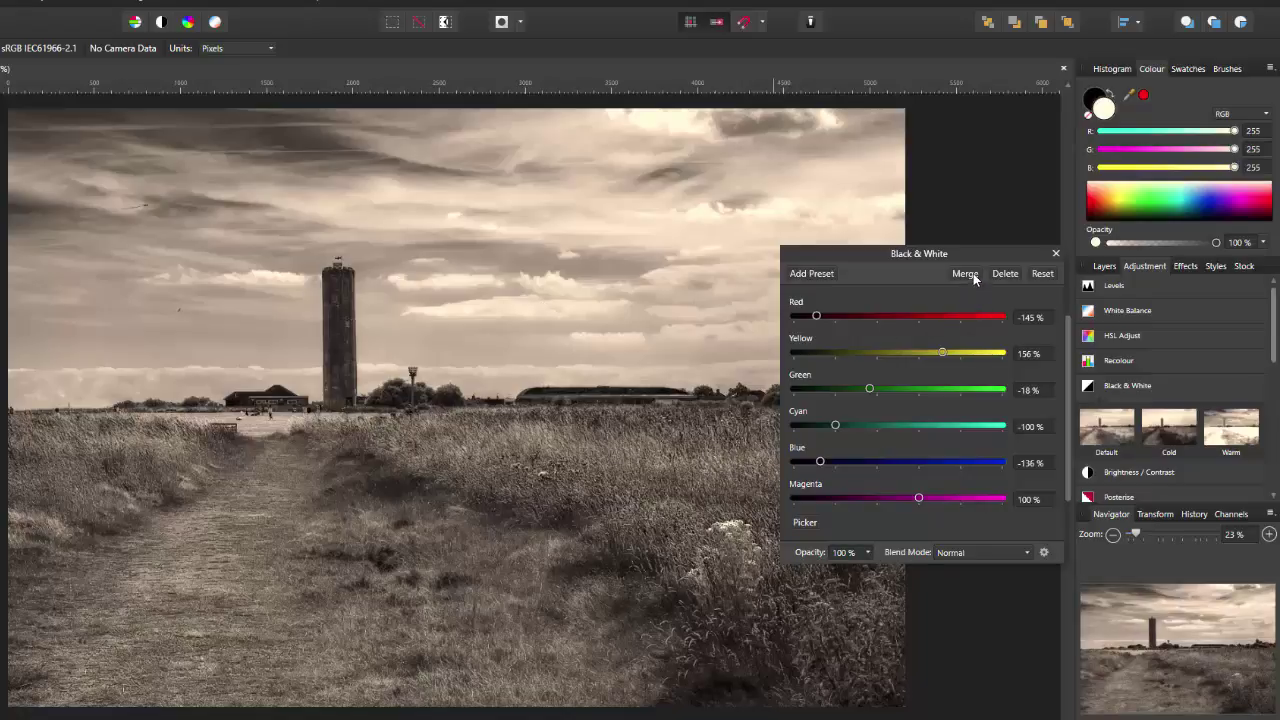
Merge the Black & White adjustment into the middle layer, hide it, and select the top colour copy.
left_click(973, 273)
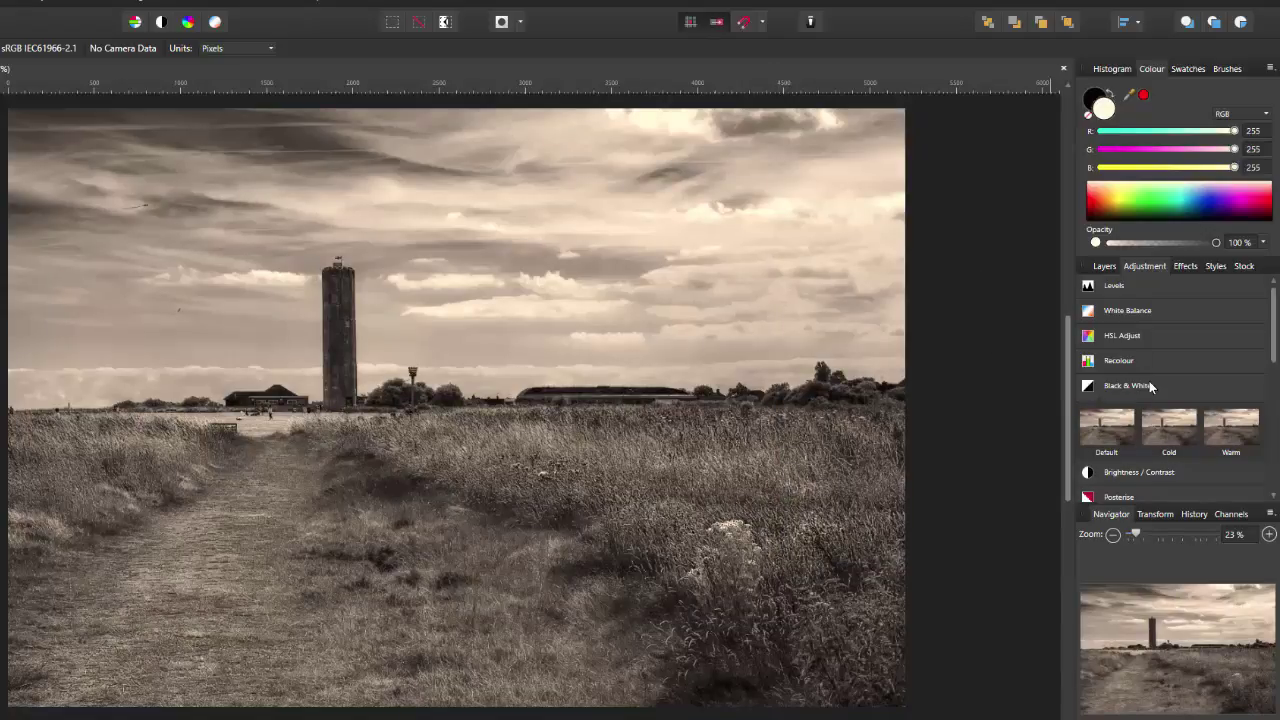
left_click(1106, 266)
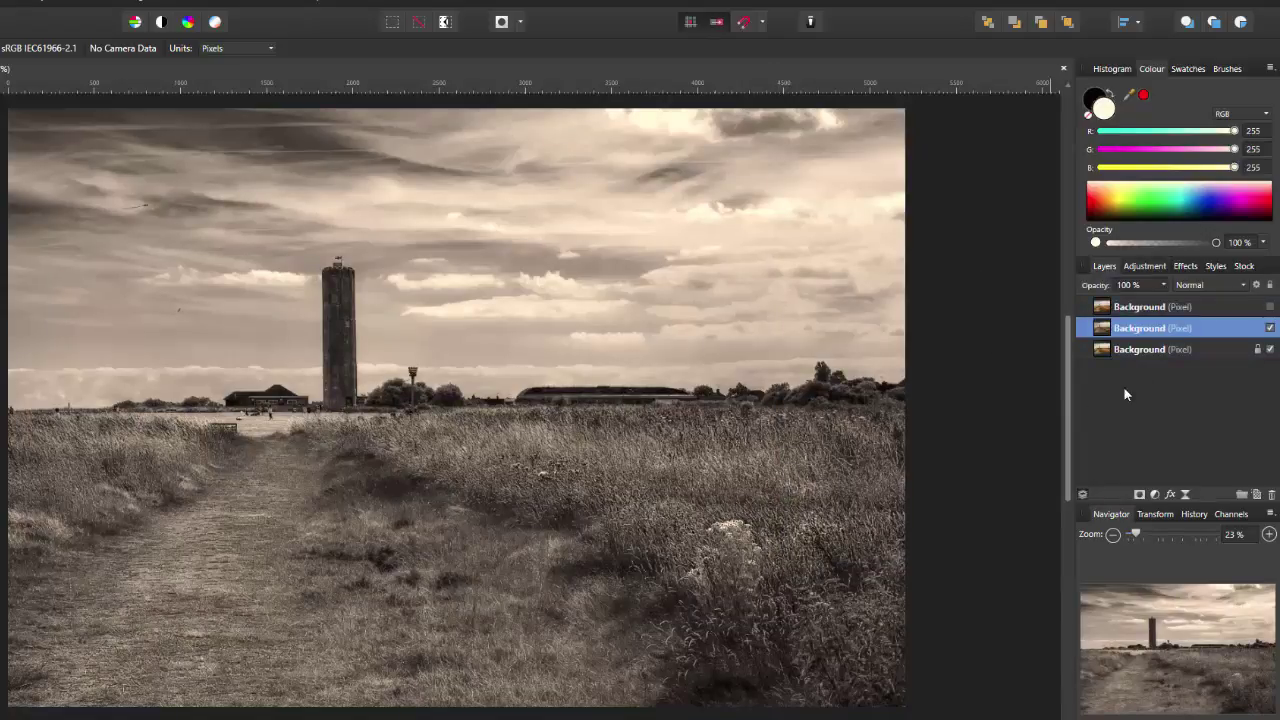
left_click(1270, 328)
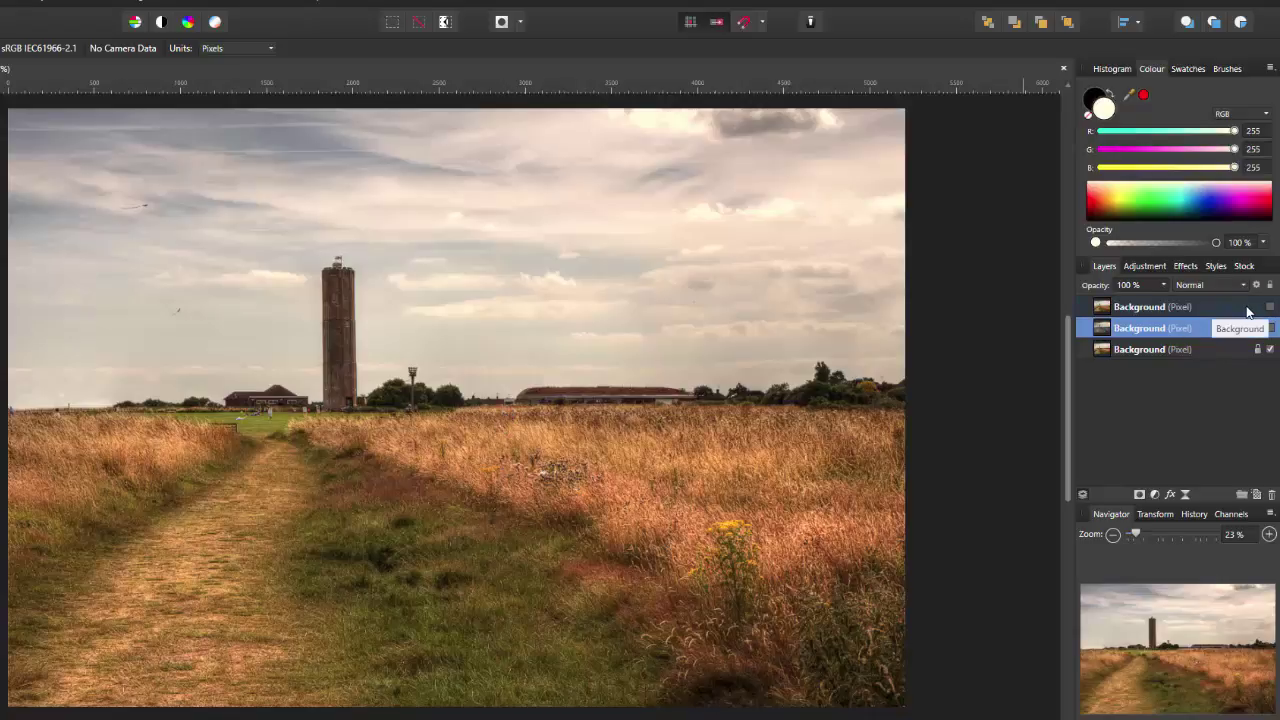
left_click(1247, 310)
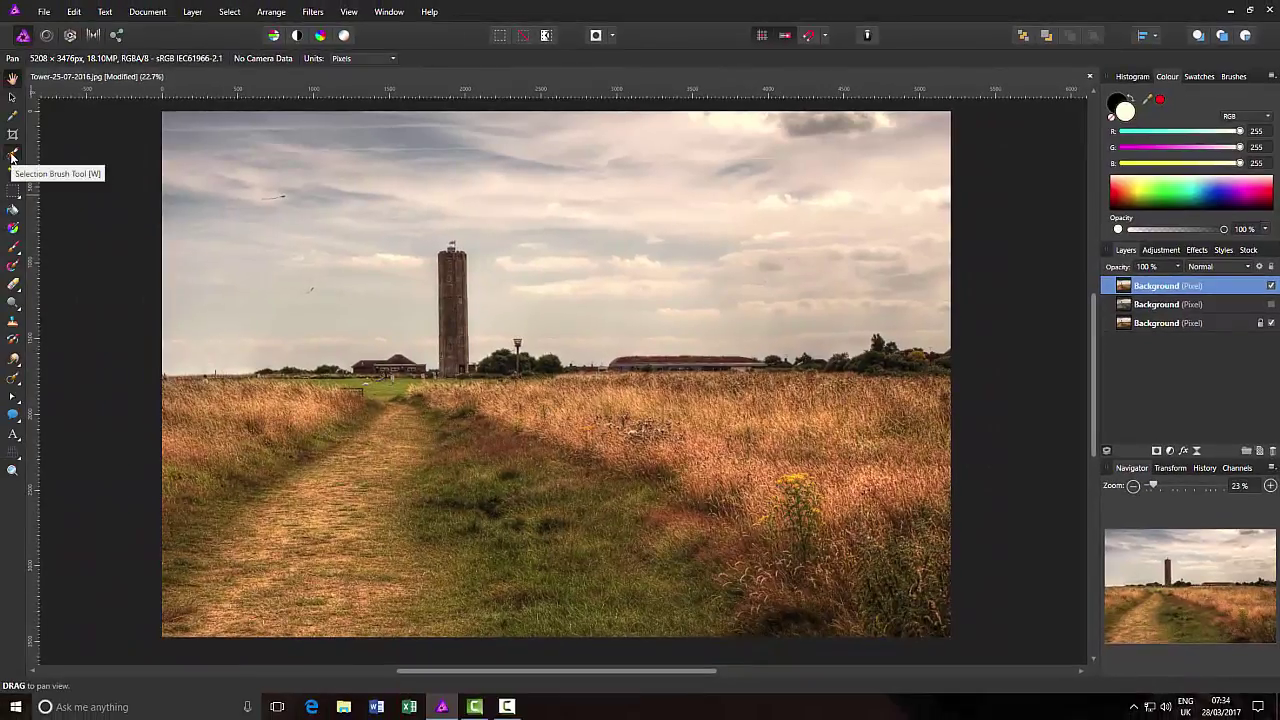
Set black as the foreground colour, clear a trial selection, and switch to the Paint Brush.
left_click(12, 156)
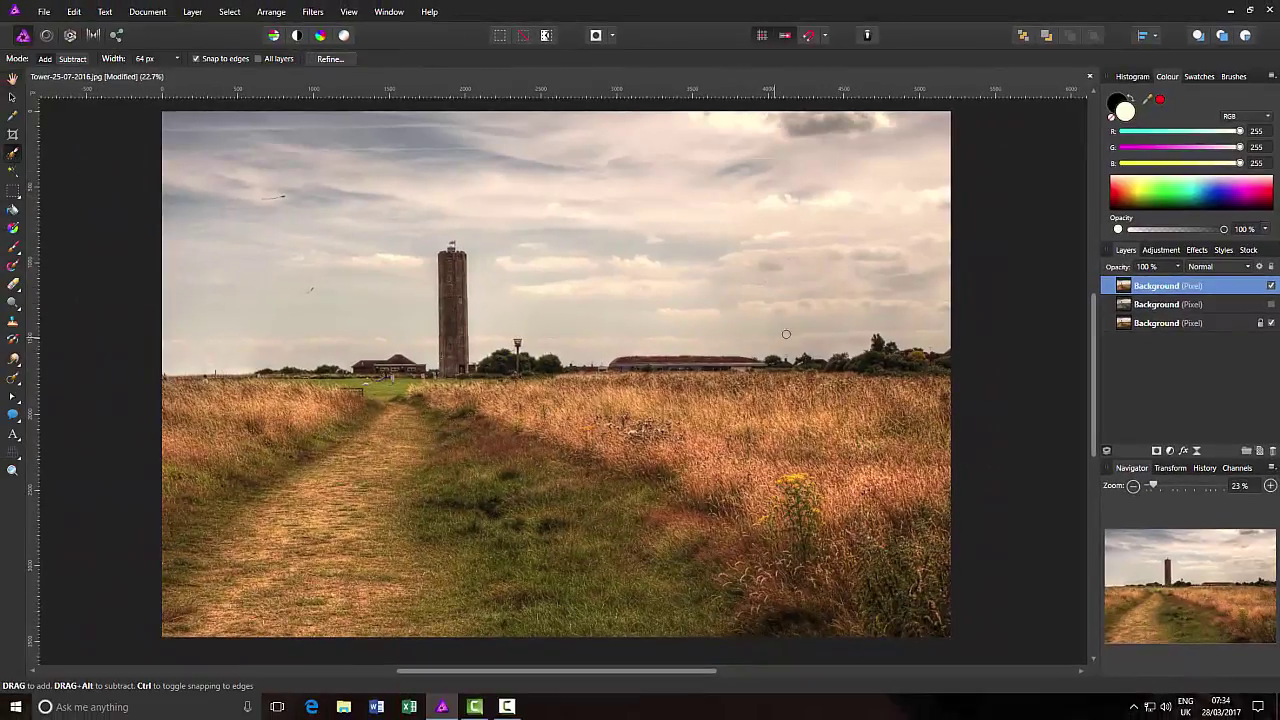
left_click(1117, 104)
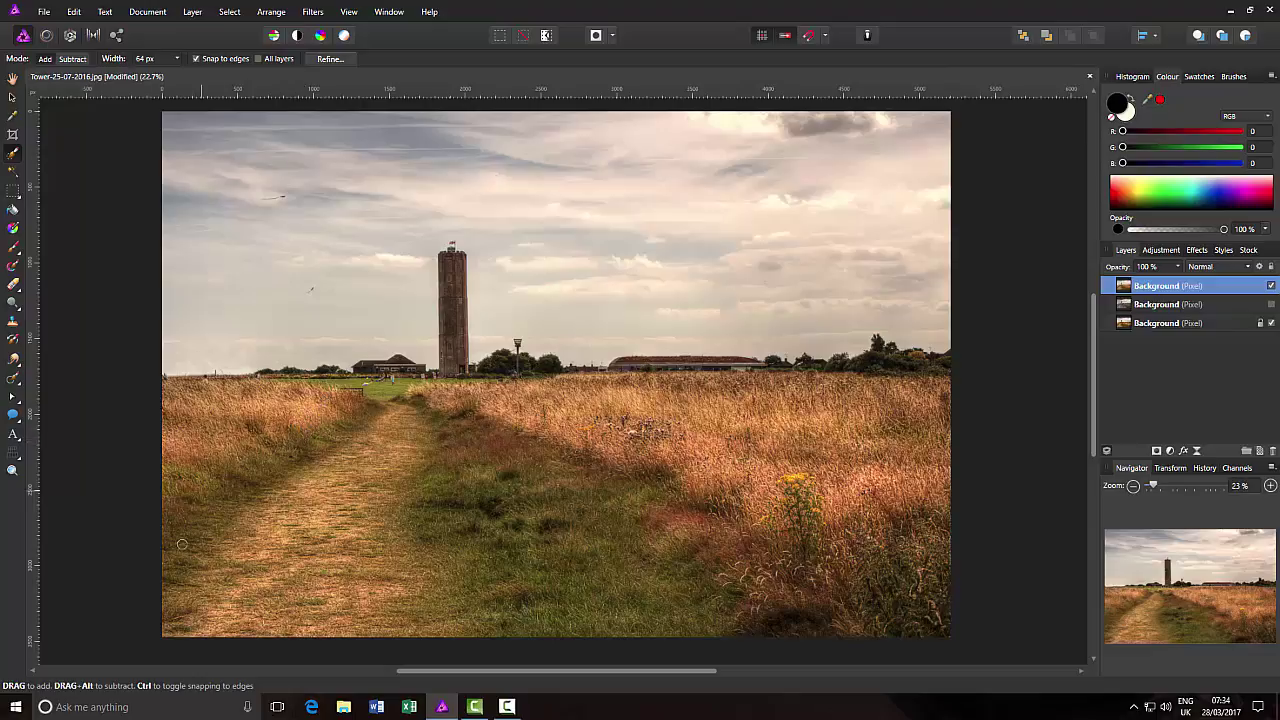
left_click_drag(160, 509, 266, 461)
key("ctrl+d")
left_click(11, 247)
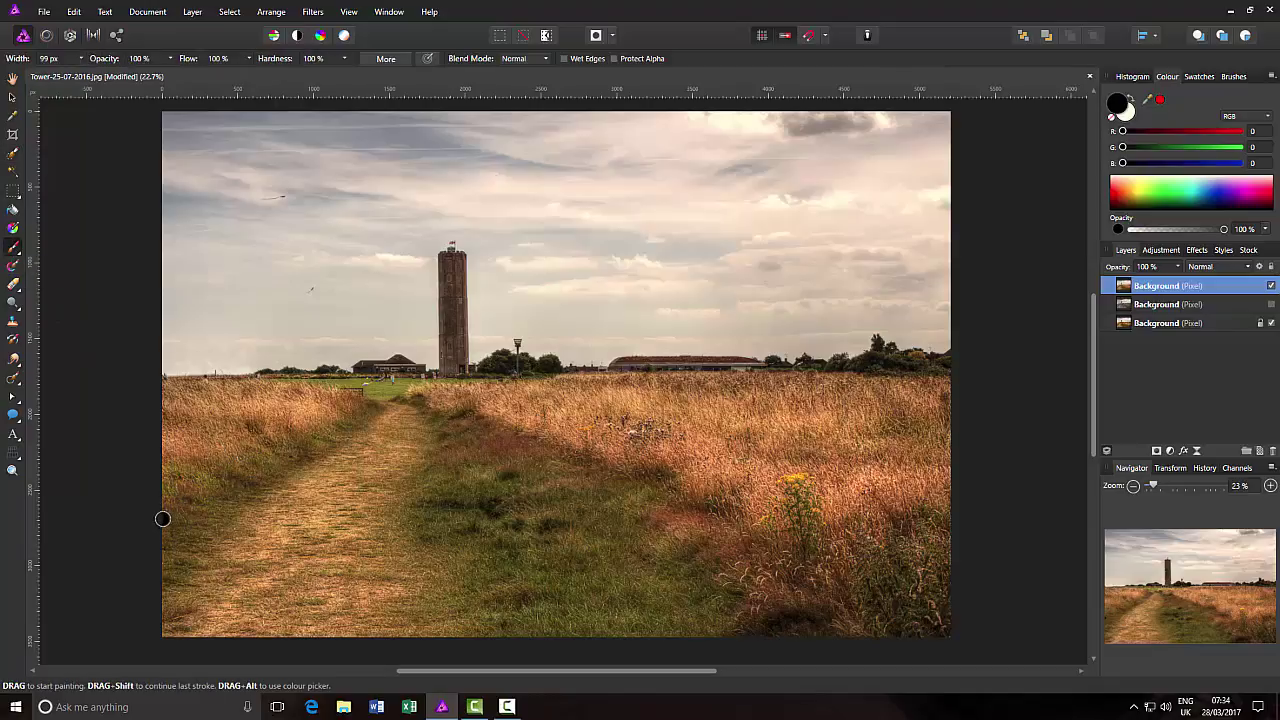
Paint black outlines along the grass edges, horizon and tower's left side, undoing a stray field mark.
mouse_move(165, 519)
left_mouse_down()
mouse_move(350, 413)
mouse_move(352, 398)
mouse_move(160, 384)
left_mouse_up()
left_click_drag(432, 398, 946, 632)
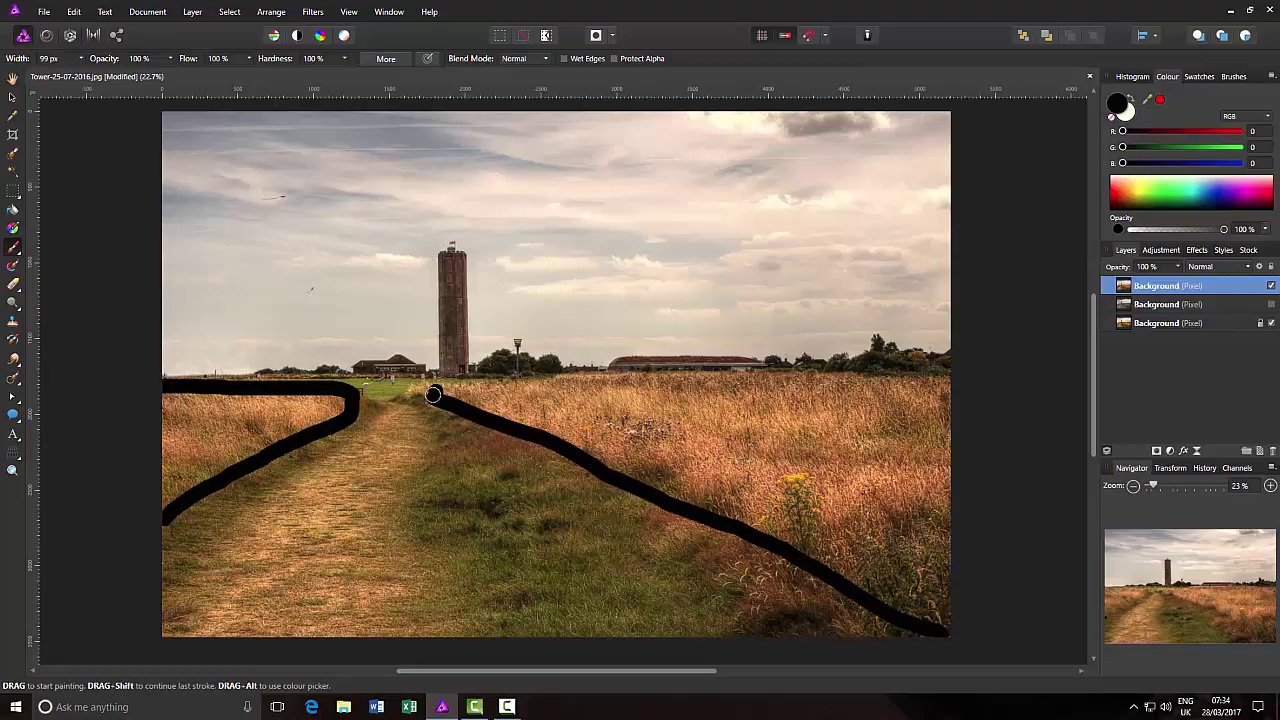
mouse_move(432, 395)
left_mouse_down()
mouse_move(609, 380)
mouse_move(915, 380)
mouse_move(951, 392)
mouse_move(935, 386)
left_mouse_up()
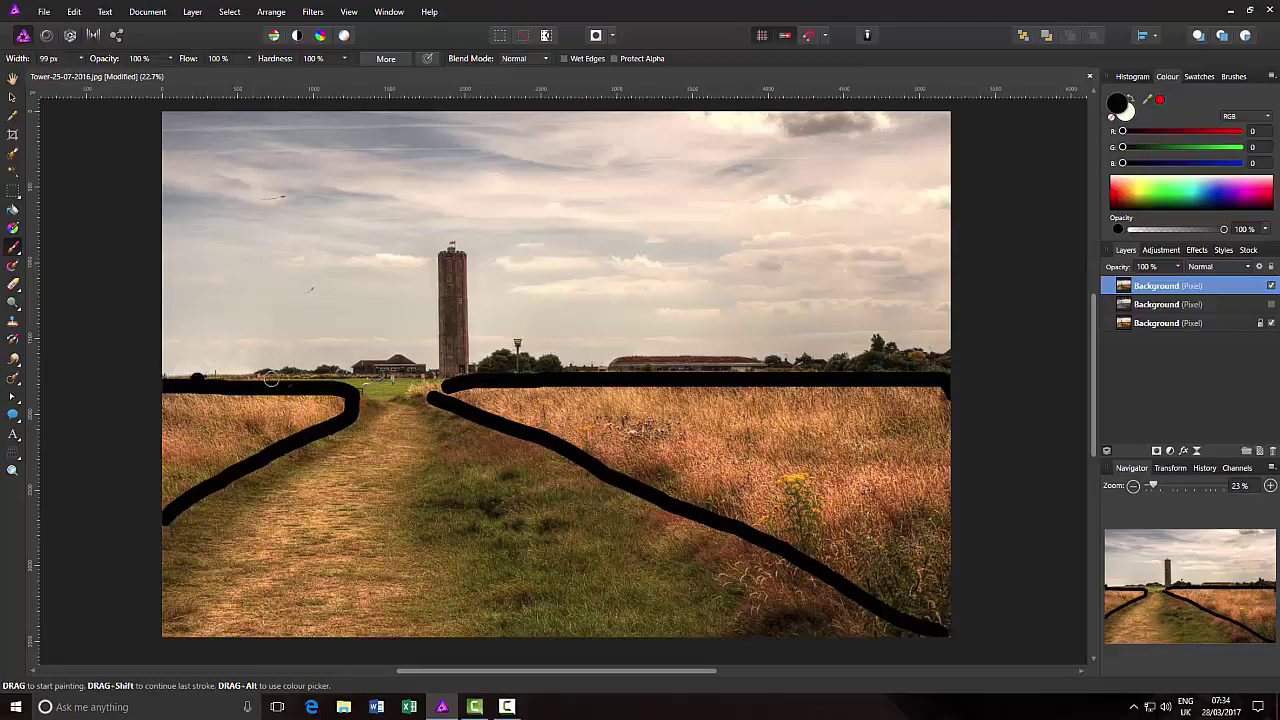
mouse_move(249, 376)
left_mouse_down()
mouse_move(400, 366)
mouse_move(420, 343)
mouse_move(418, 259)
mouse_move(436, 215)
mouse_move(494, 254)
mouse_move(498, 355)
mouse_move(533, 366)
mouse_move(966, 365)
left_mouse_up()
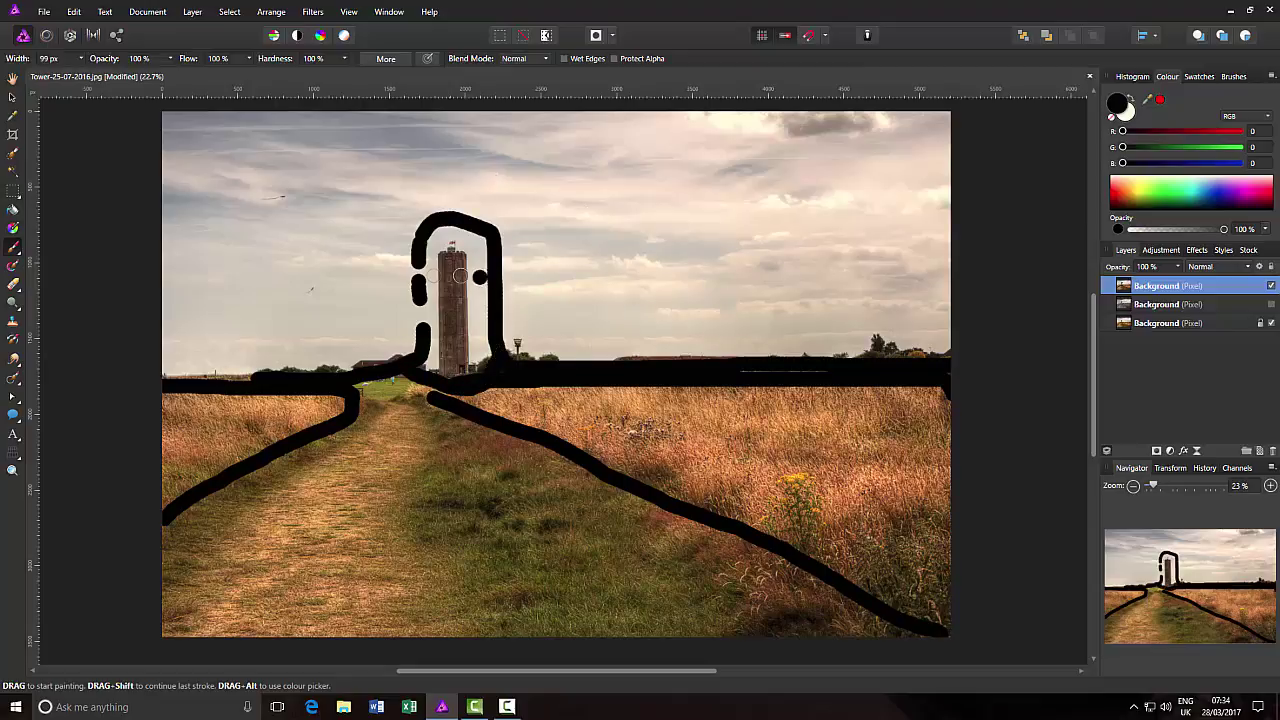
left_click_drag(416, 262, 422, 336)
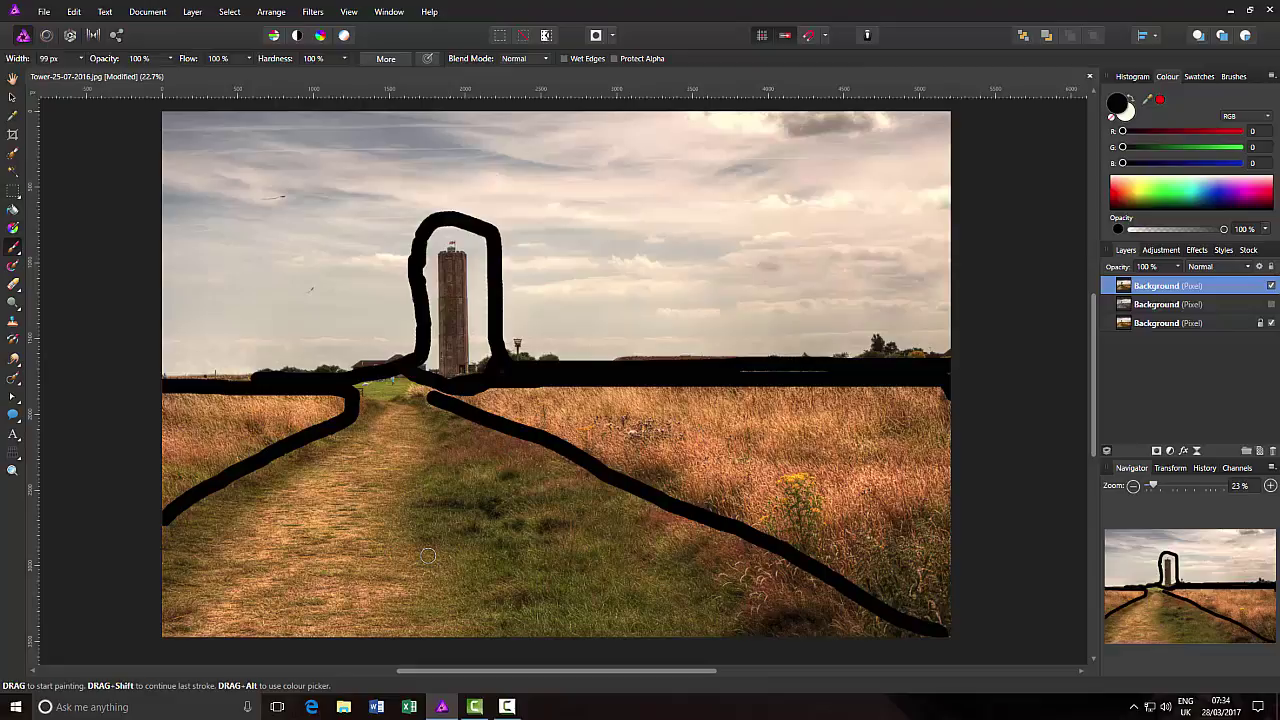
left_click(900, 474)
key("ctrl+z")
Delete the outline sketch layer, keeping the sepia layer hidden and the colour layer named Background.
right_click(1218, 288)
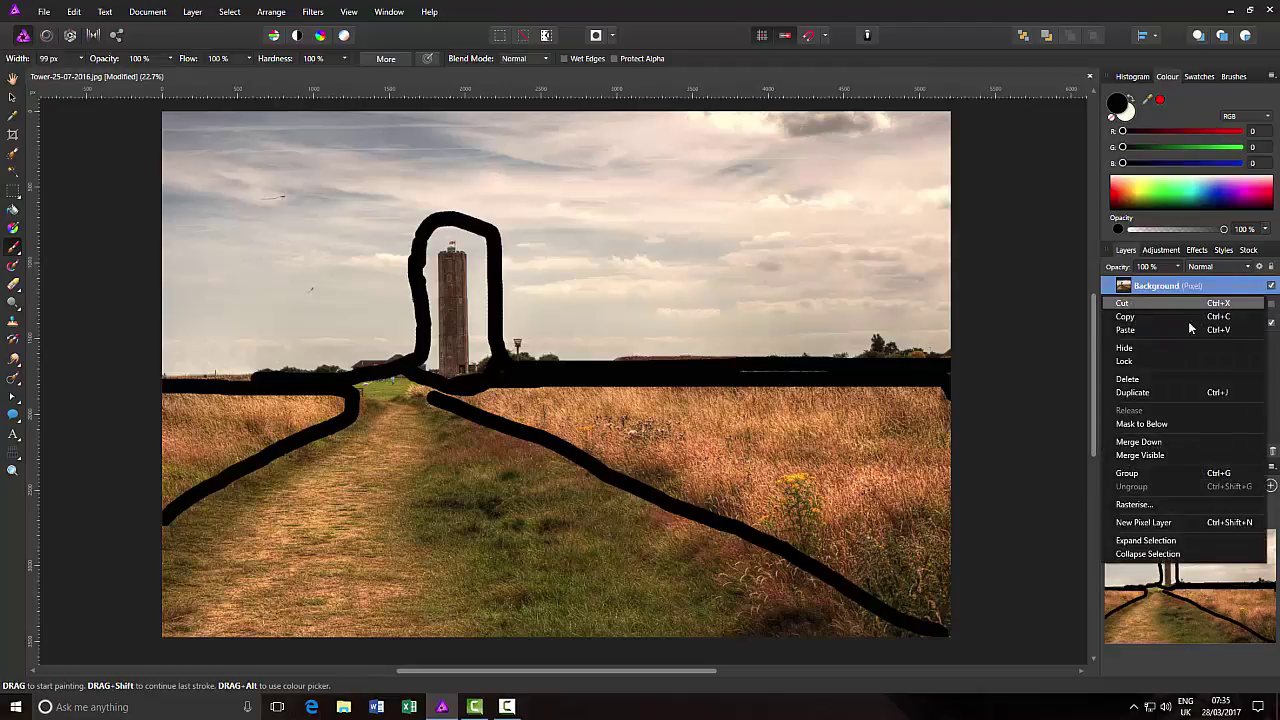
left_click(1130, 380)
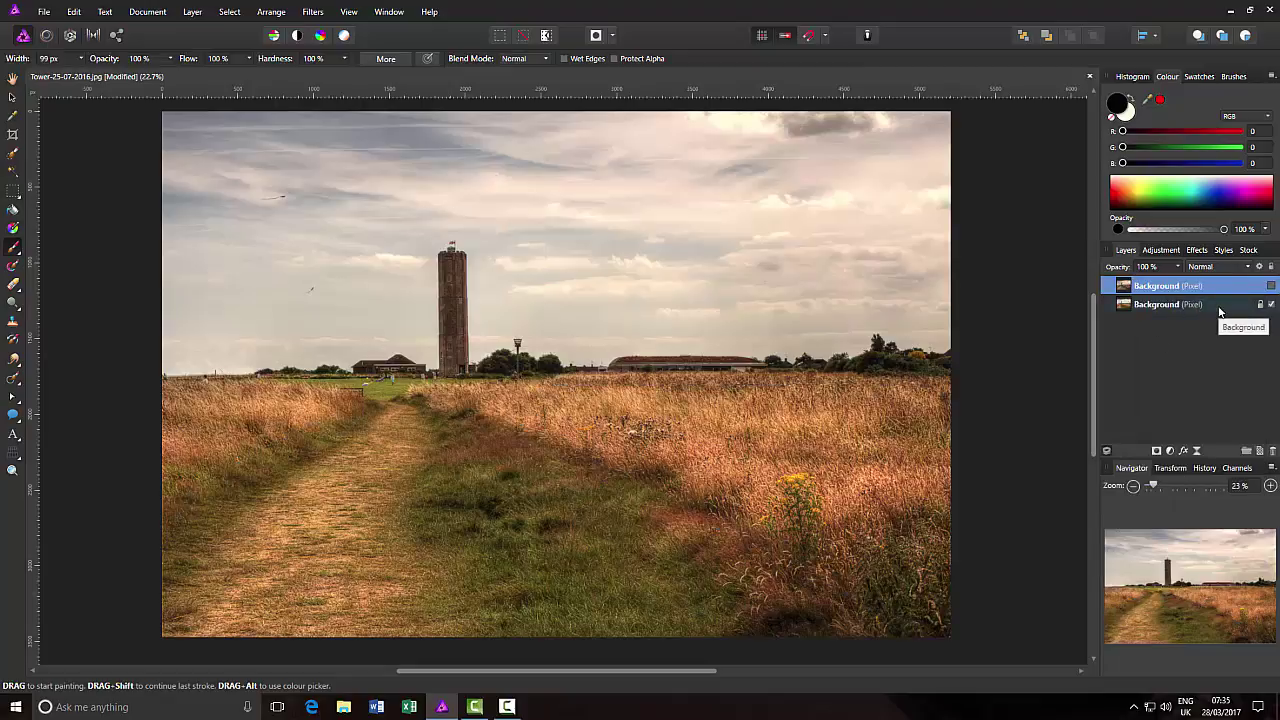
left_click(1270, 286)
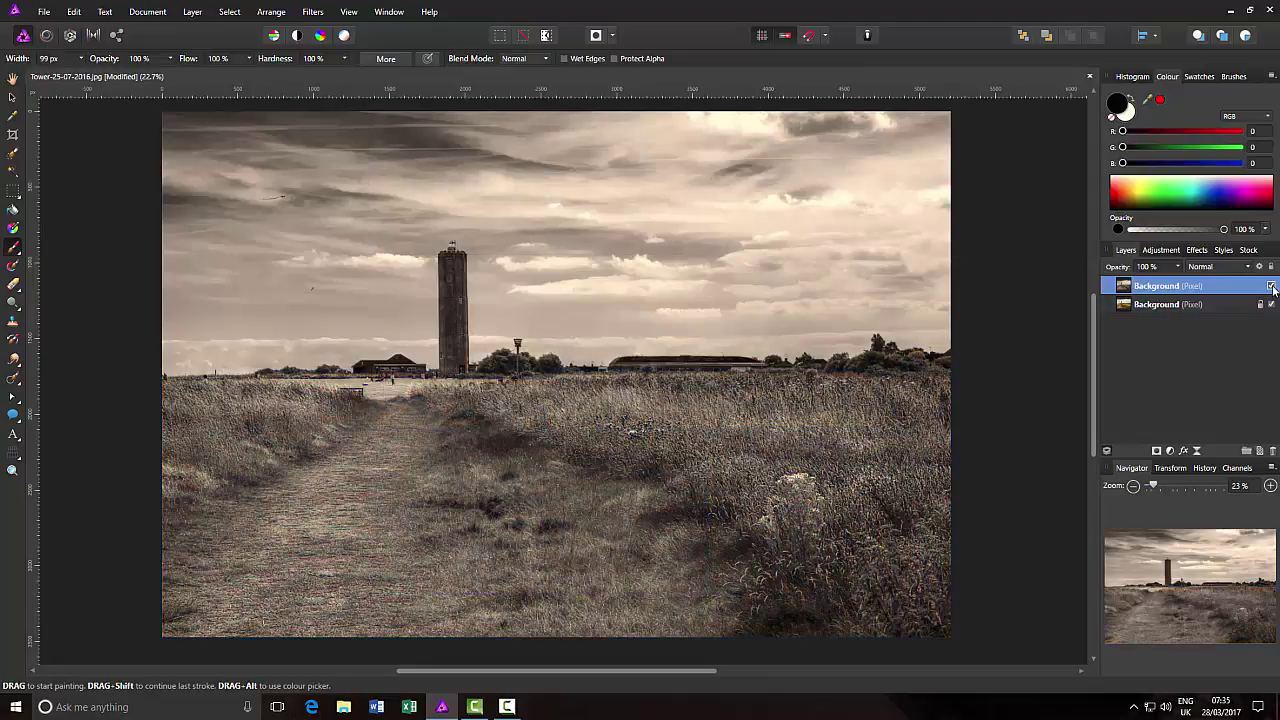
left_click(1271, 286)
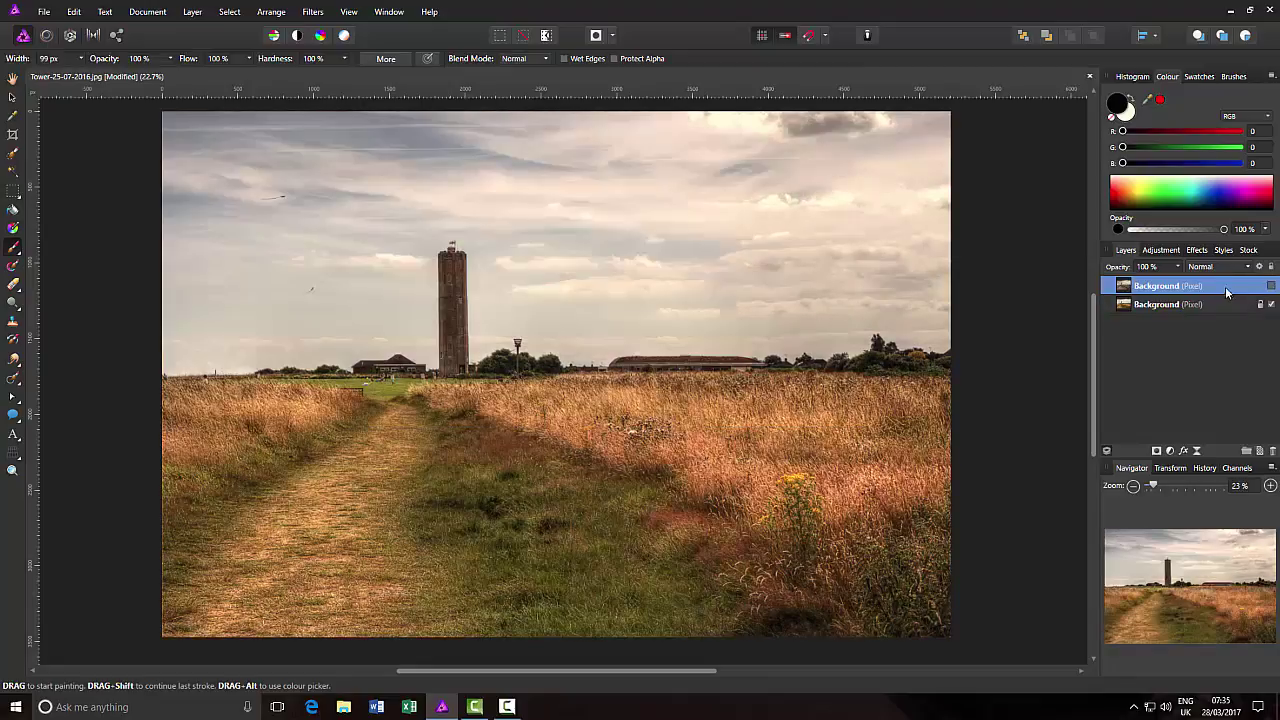
double_click(1218, 304)
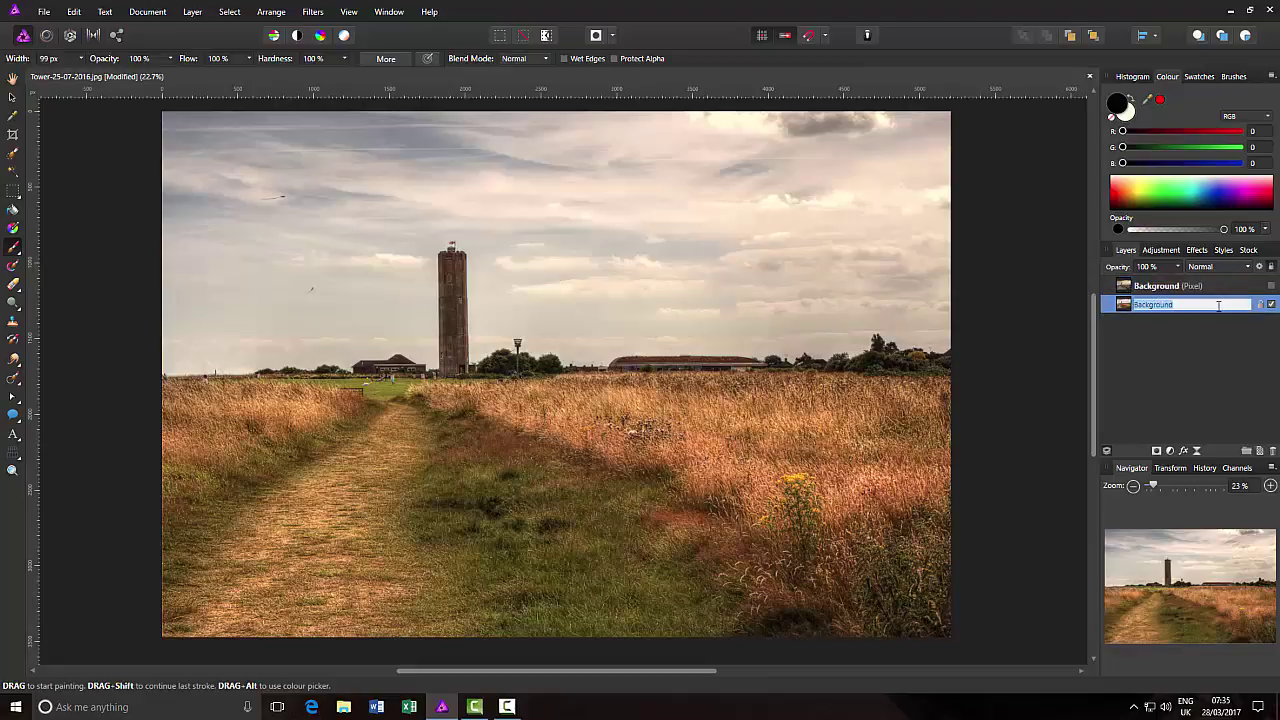
left_click(1111, 307)
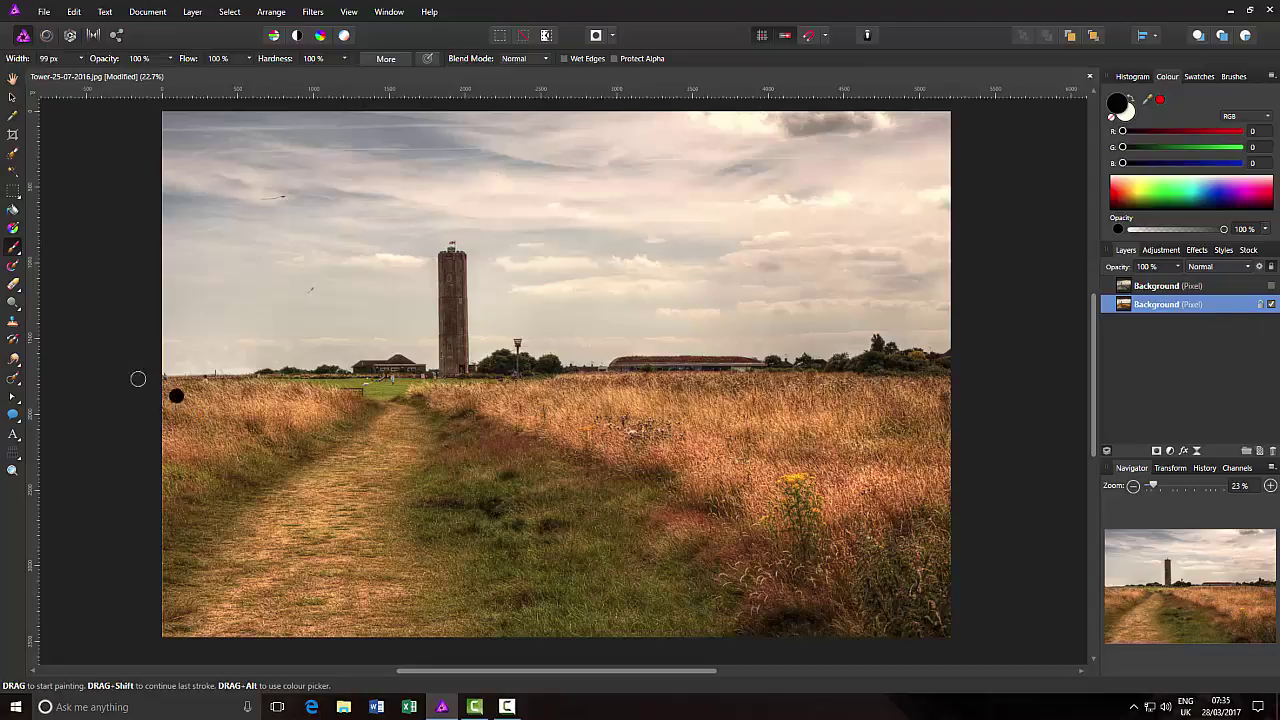
Paint a selection over the whole sky above the horizon with an enlarged Selection Brush.
left_click(12, 155)
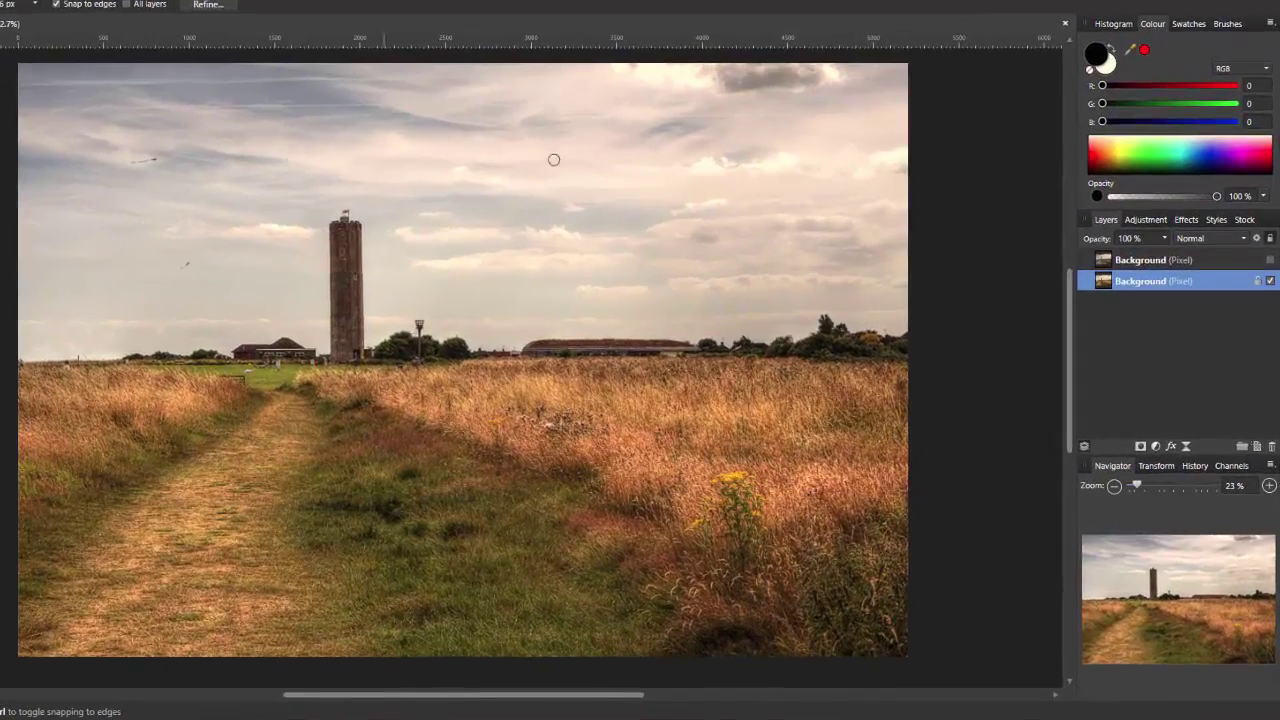
key("bracketright")
mouse_move(808, 179)
left_mouse_down()
mouse_move(878, 172)
mouse_move(761, 148)
mouse_move(658, 142)
left_mouse_up()
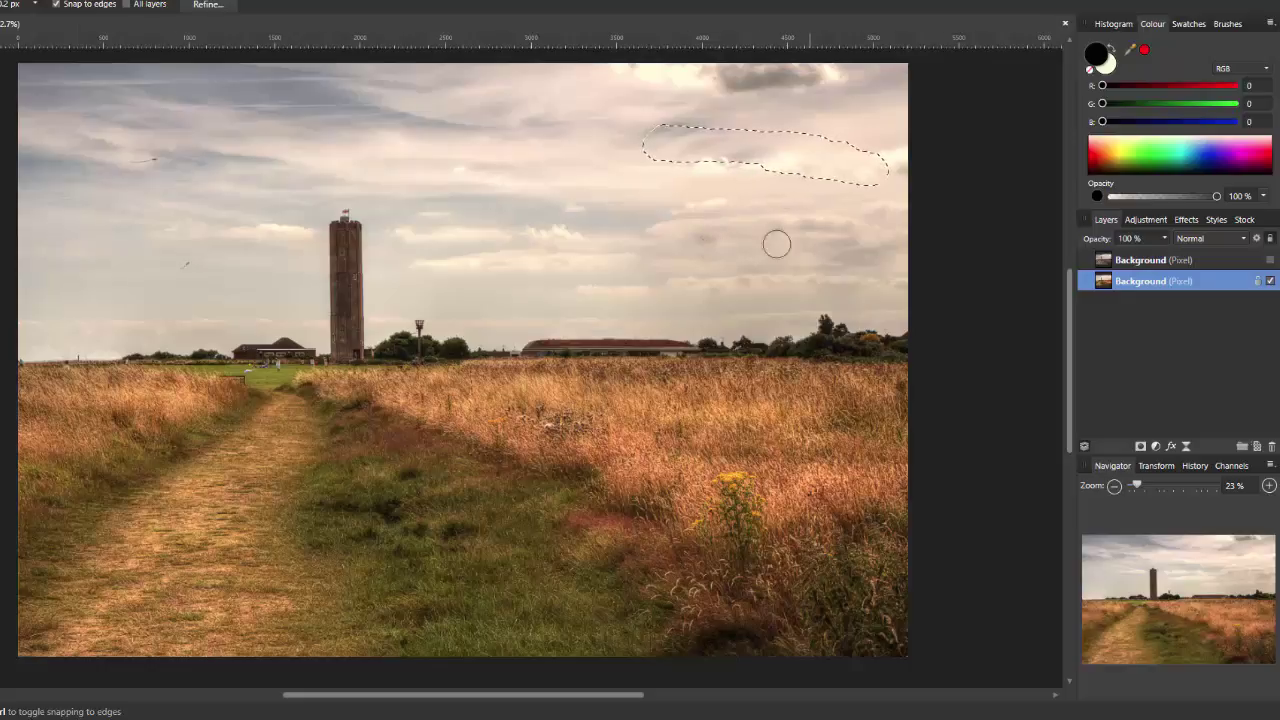
left_click_drag(686, 243, 566, 220)
left_click_drag(524, 168, 446, 158)
left_click(369, 134)
key("bracketright")
key("bracketright")
key("bracketright")
mouse_move(120, 206)
left_mouse_down()
mouse_move(100, 209)
mouse_move(180, 169)
mouse_move(451, 137)
mouse_move(543, 157)
left_mouse_up()
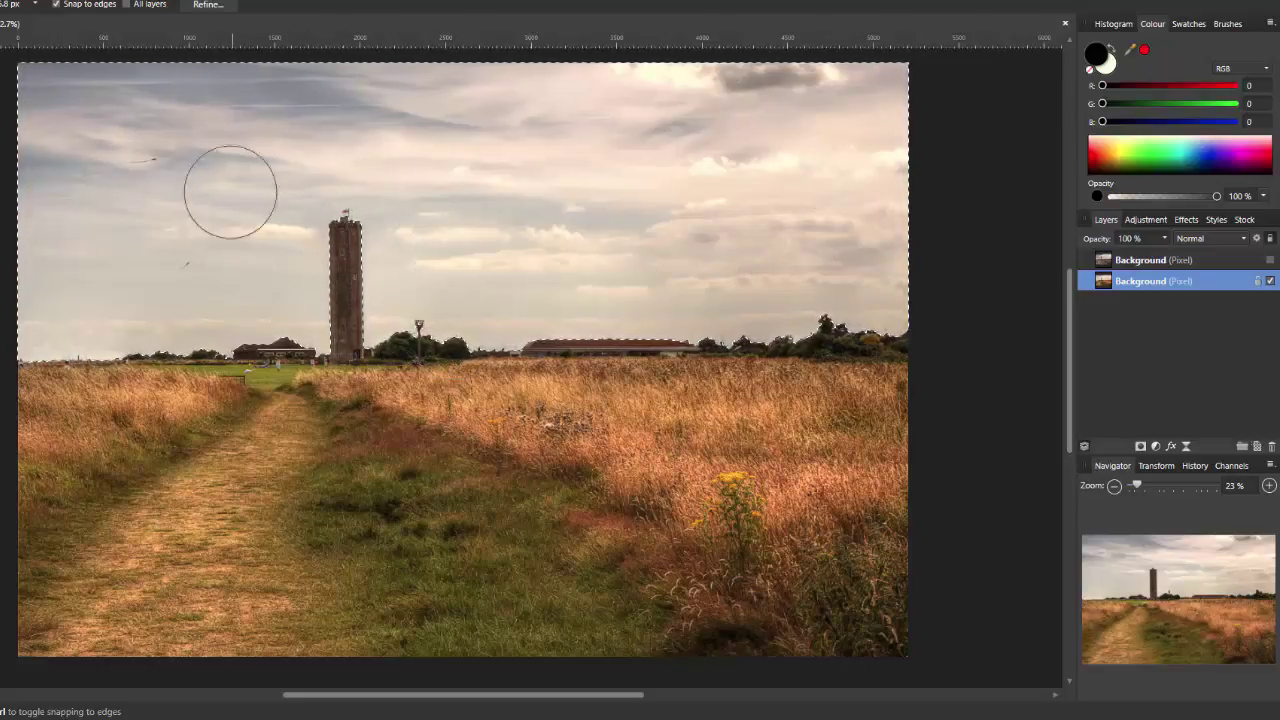
Refine the sky selection with a 3.5 px feather and apply it.
left_click(205, 5)
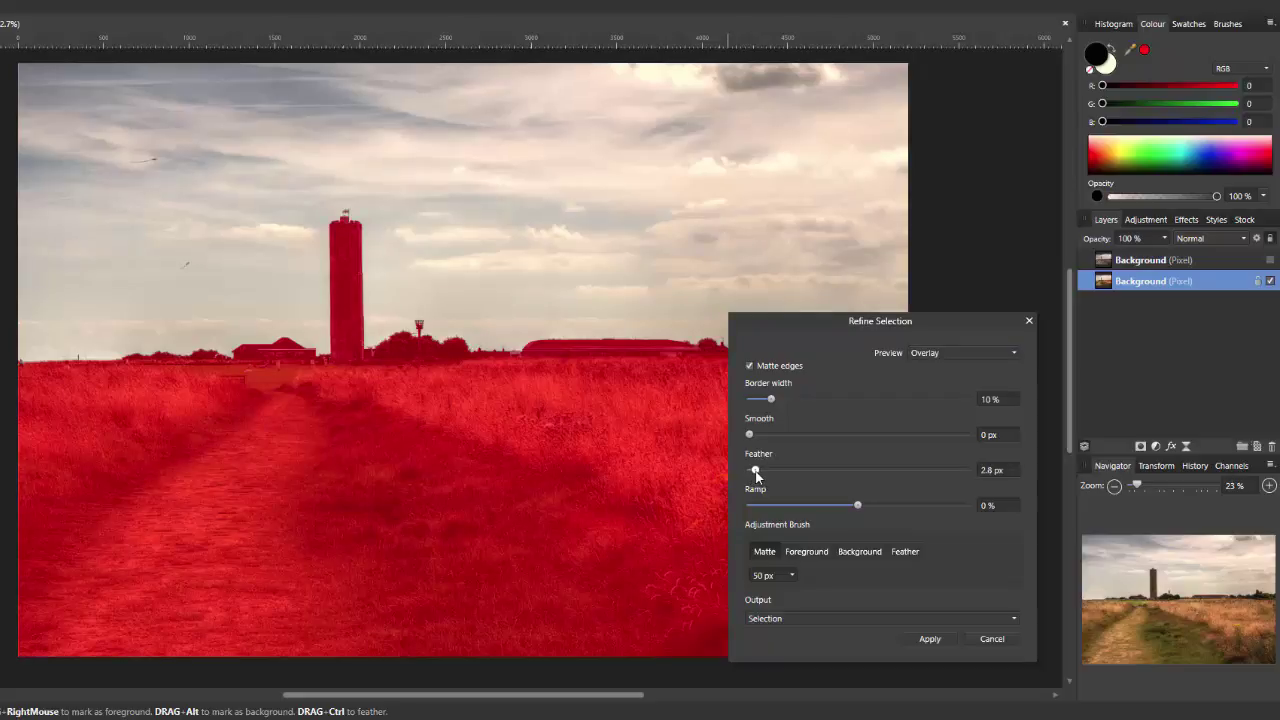
left_click_drag(755, 473, 755, 474)
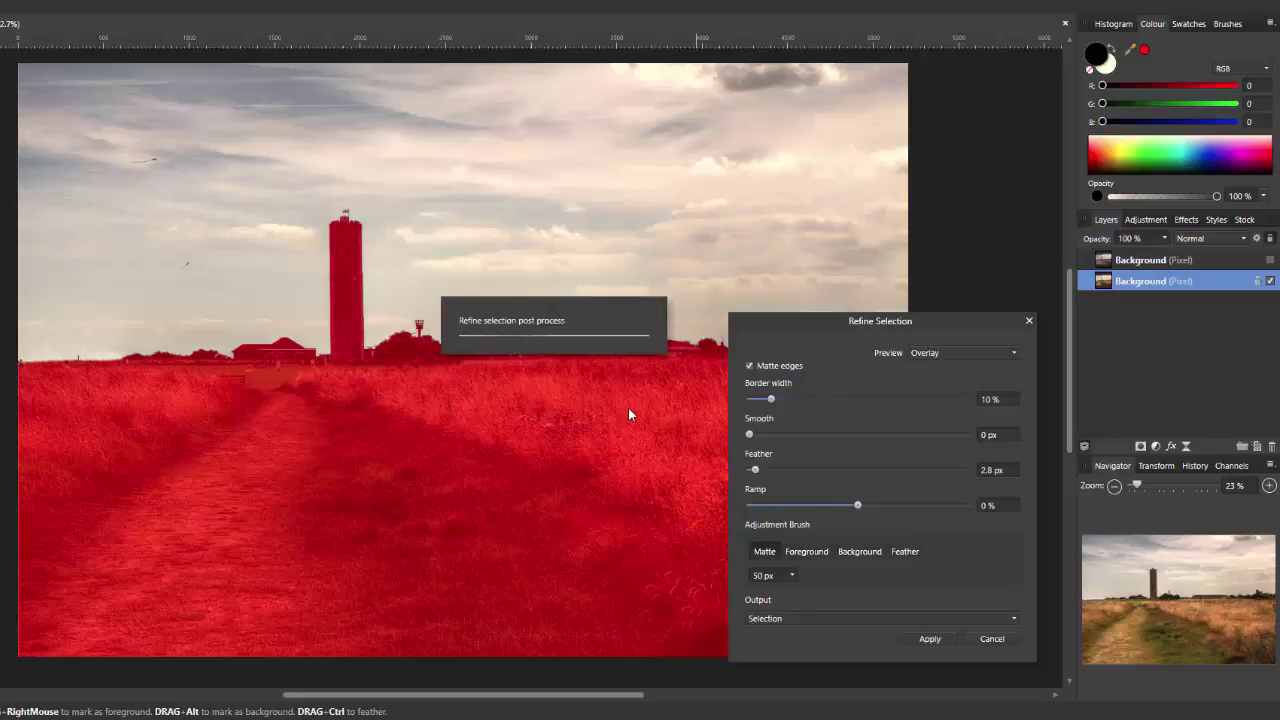
left_click(931, 641)
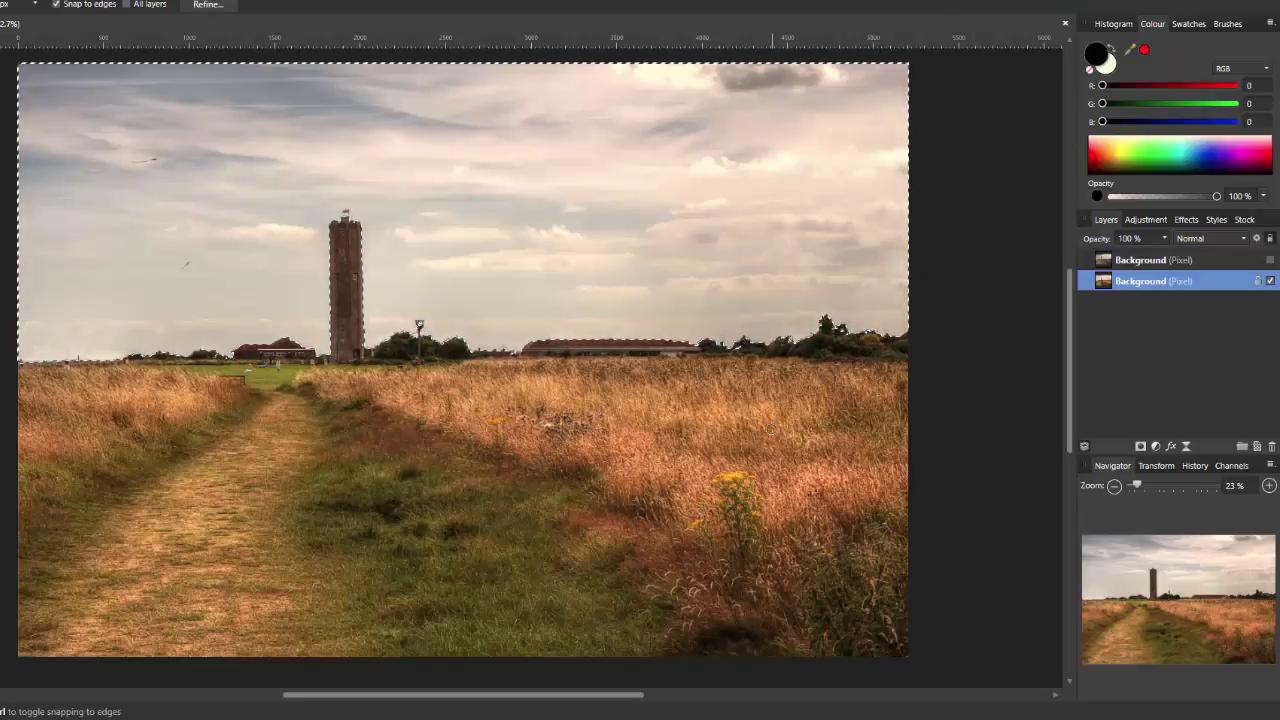
Copy the selected sky to a new layer with Ctrl+J, deselect, and hide the original Background layer.
key("ctrl+j")
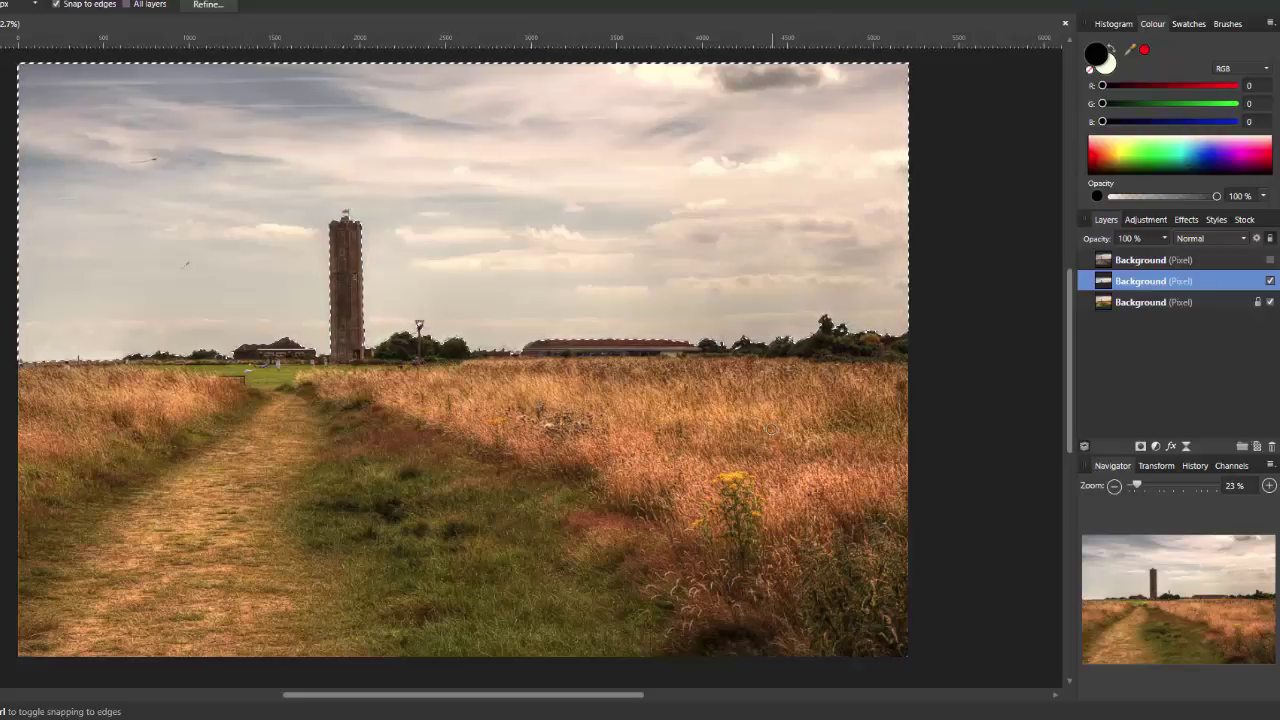
key("ctrl+d")
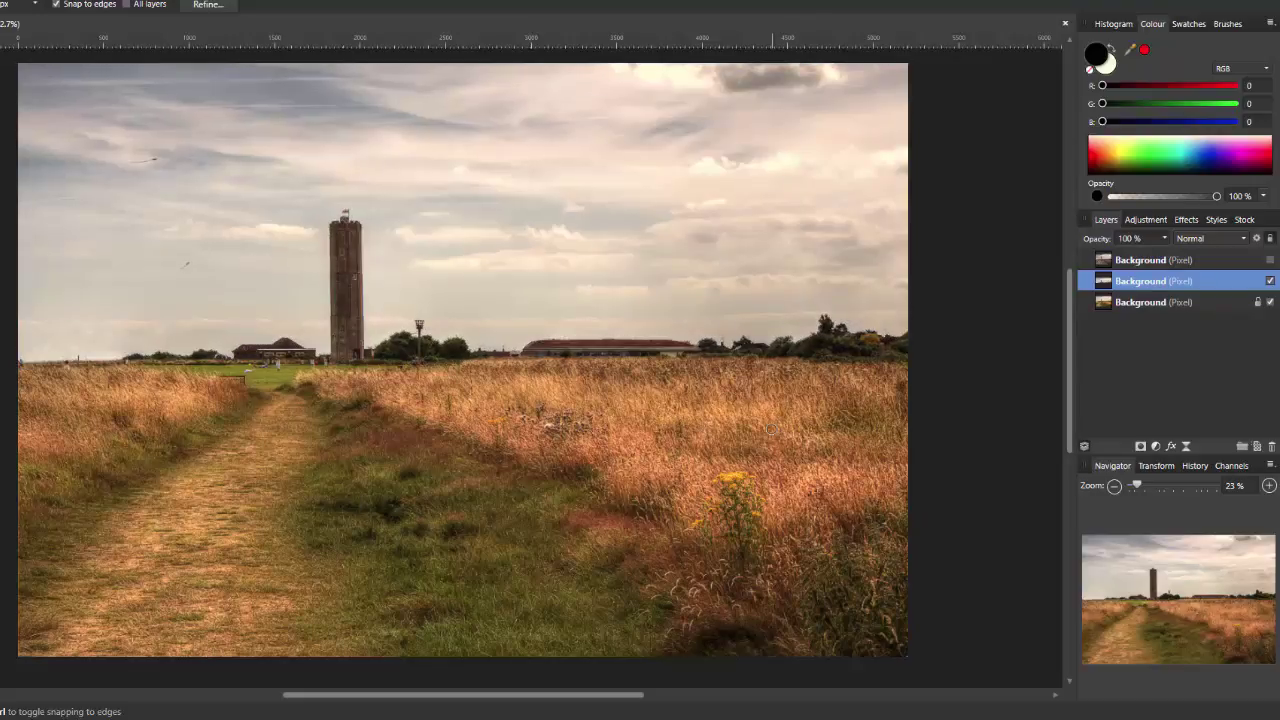
left_click(1270, 302)
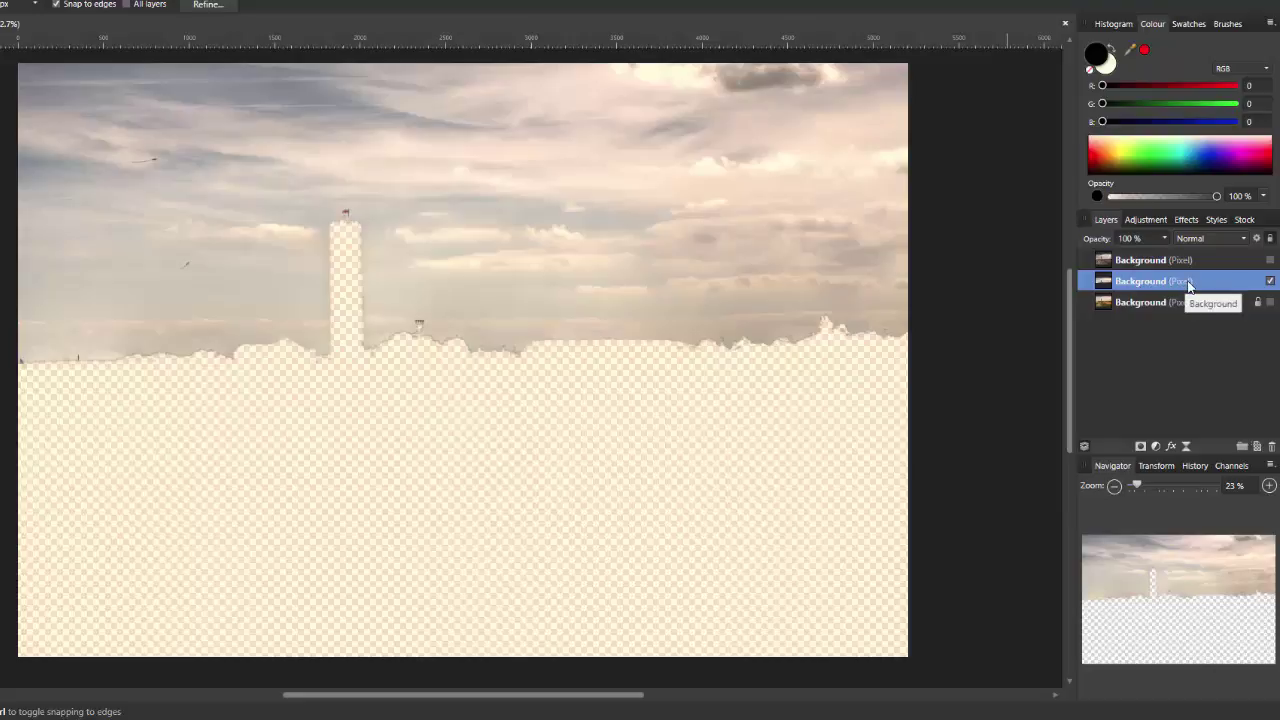
Add a Black & White adjustment to the sky, darkening it with Red −200% and Blue −171%.
left_click(1153, 219)
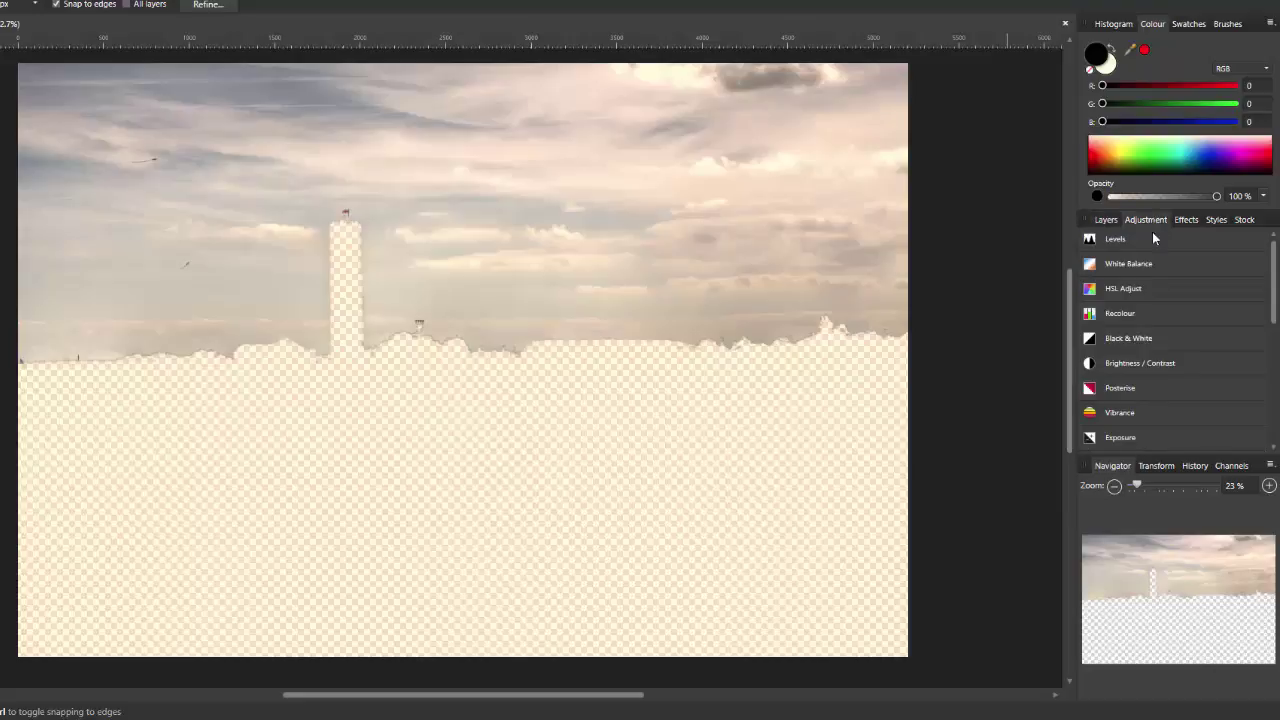
left_click(1130, 338)
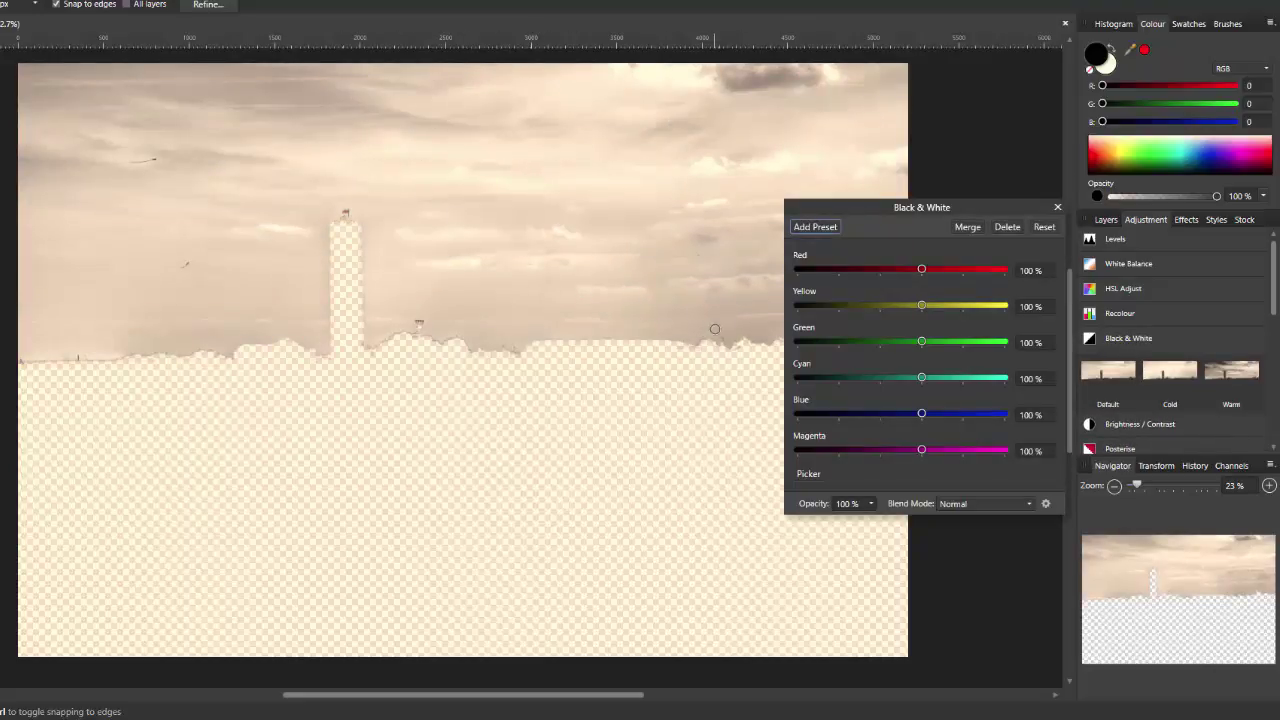
left_click_drag(921, 378, 839, 378)
left_click_drag(921, 414, 806, 388)
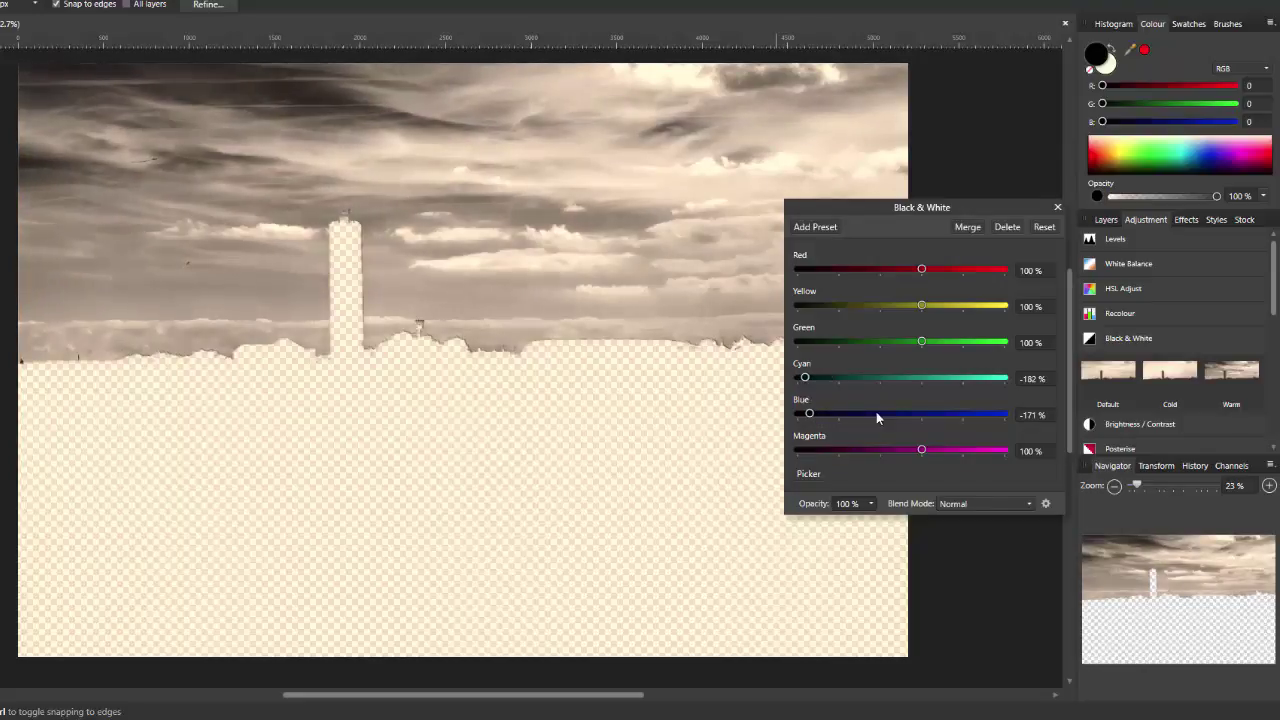
mouse_move(923, 450)
left_mouse_down()
mouse_move(879, 454)
mouse_move(922, 450)
left_mouse_up()
left_click_drag(913, 345, 968, 348)
left_click_drag(893, 309, 919, 283)
left_click_drag(921, 270, 798, 284)
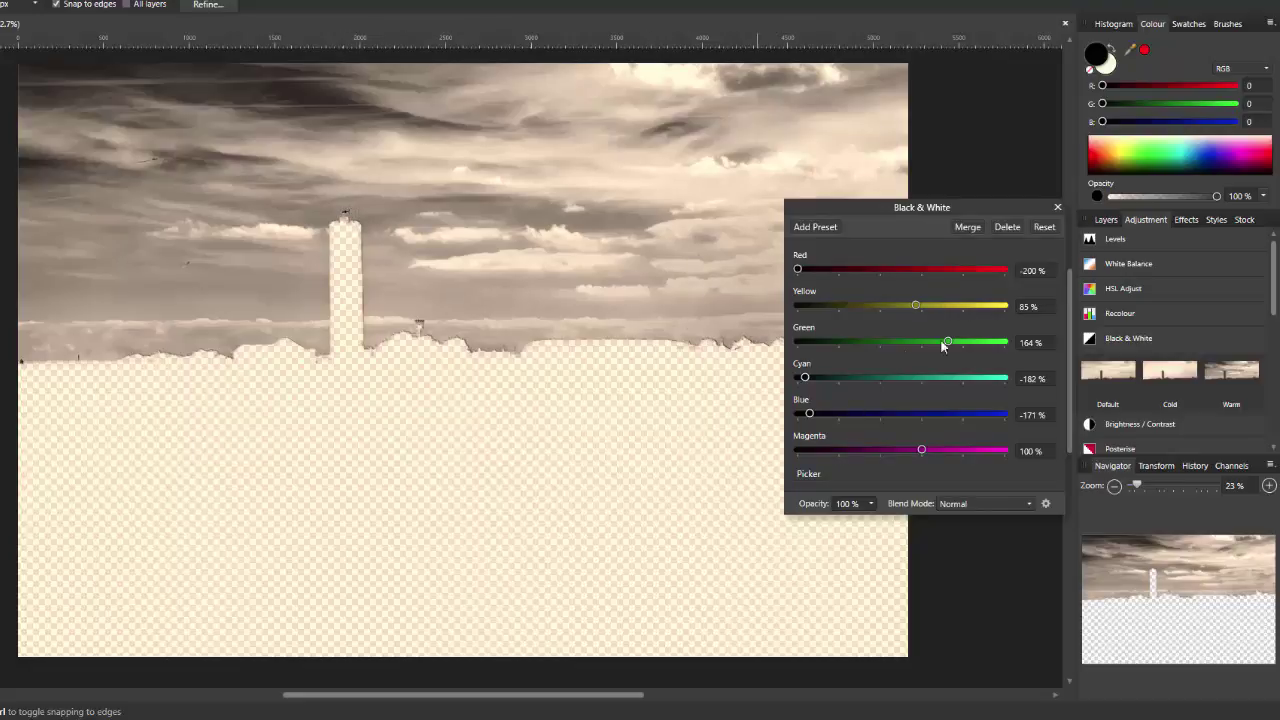
Merge the Black & White adjustment into the sky layer and return to the layer list.
left_click(968, 228)
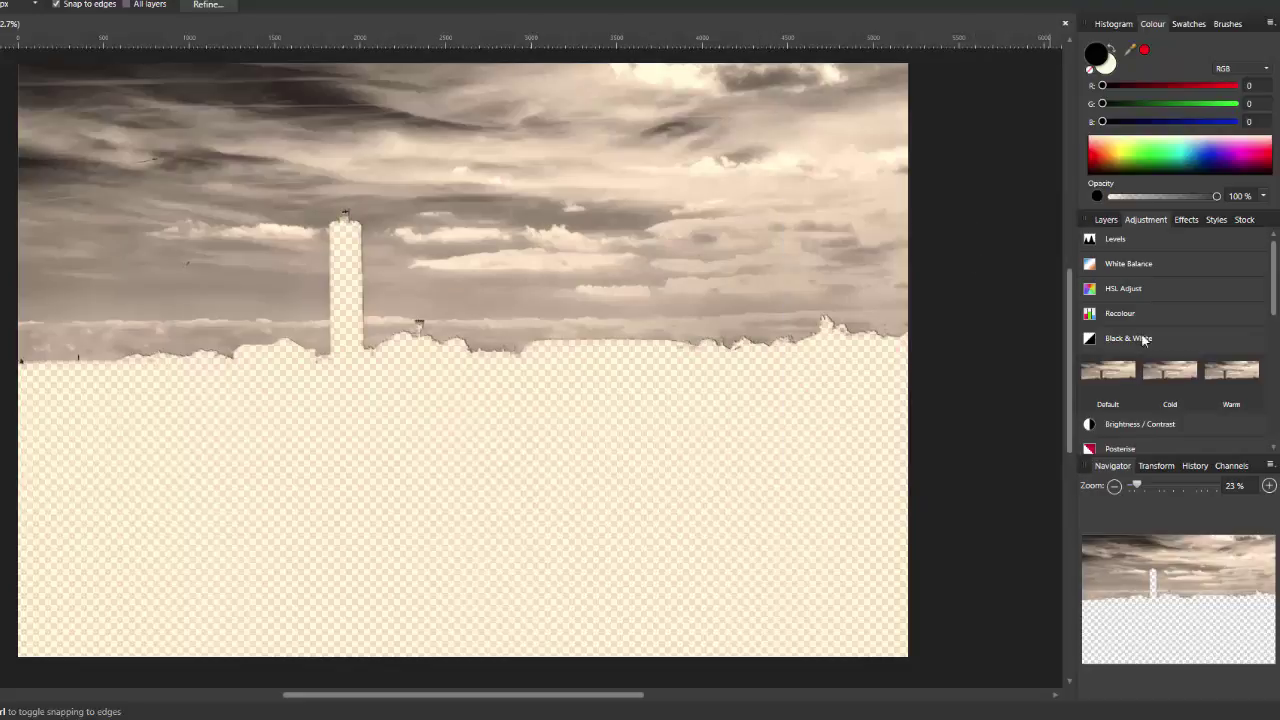
left_click(1187, 340)
left_click(1106, 219)
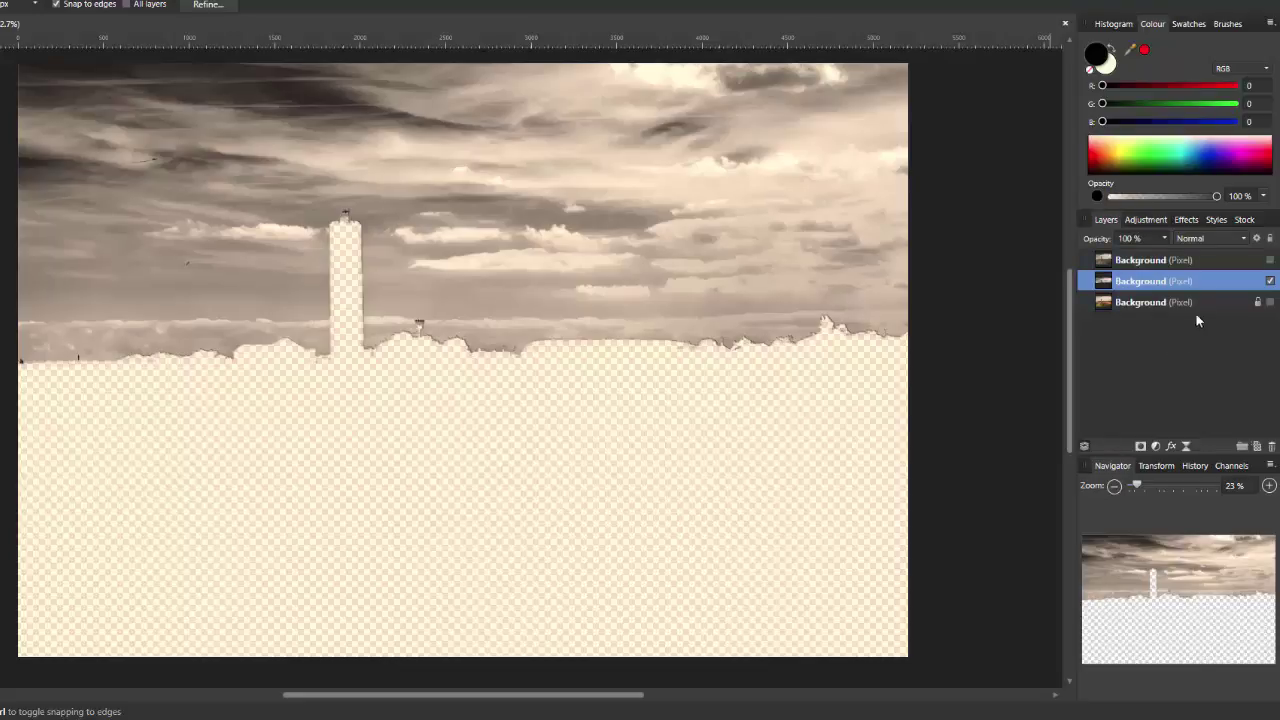
Show and select the colour Background layer, brush-select both grass fields, and bring up Refine Selection.
left_click(1270, 302)
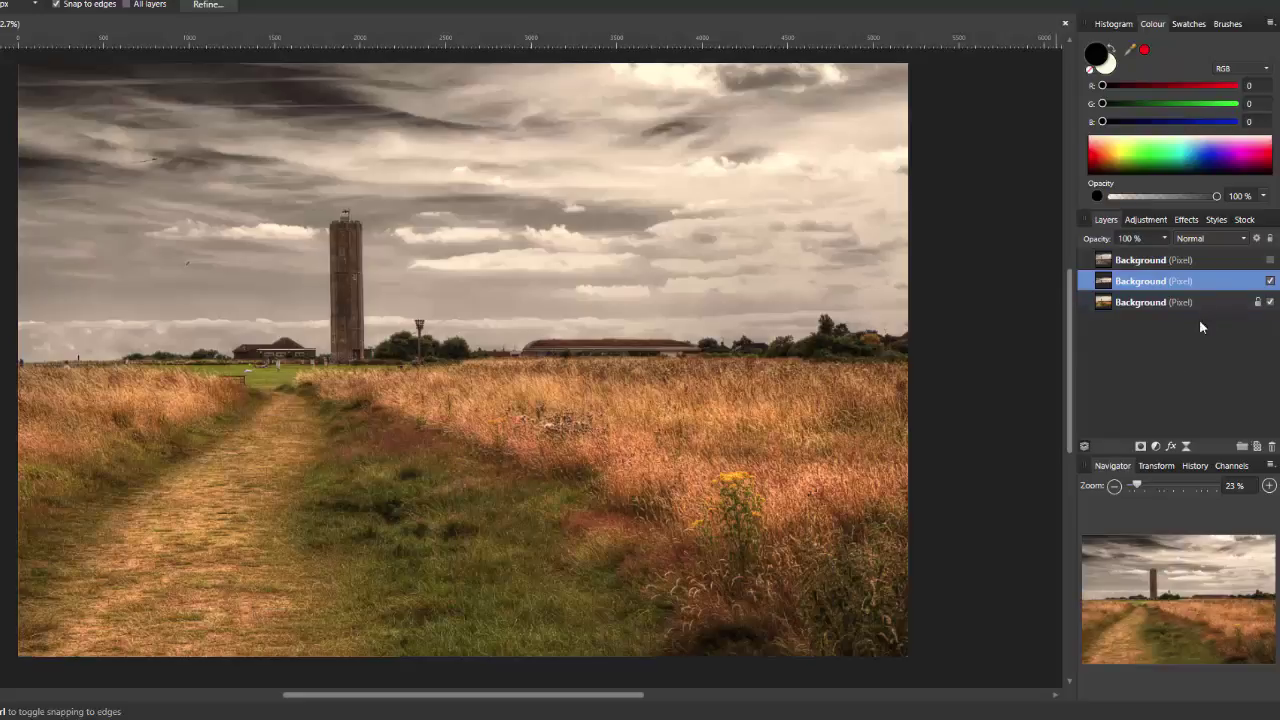
left_click(1209, 304)
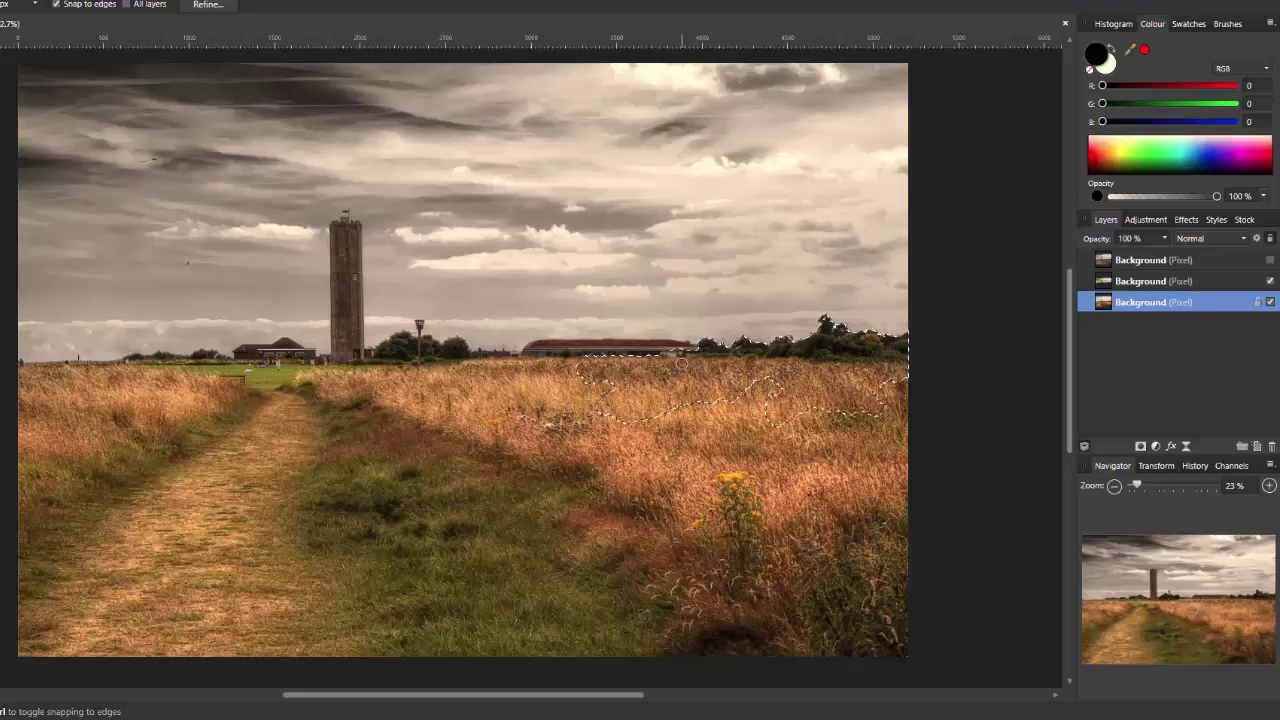
mouse_move(493, 395)
left_mouse_down()
mouse_move(540, 410)
mouse_move(576, 353)
mouse_move(675, 358)
mouse_move(534, 375)
mouse_move(400, 352)
mouse_move(403, 362)
mouse_move(416, 365)
mouse_move(424, 339)
mouse_move(447, 402)
mouse_move(389, 368)
mouse_move(360, 371)
mouse_move(362, 382)
mouse_move(304, 378)
mouse_move(508, 428)
left_mouse_up()
left_click_drag(675, 482, 660, 500)
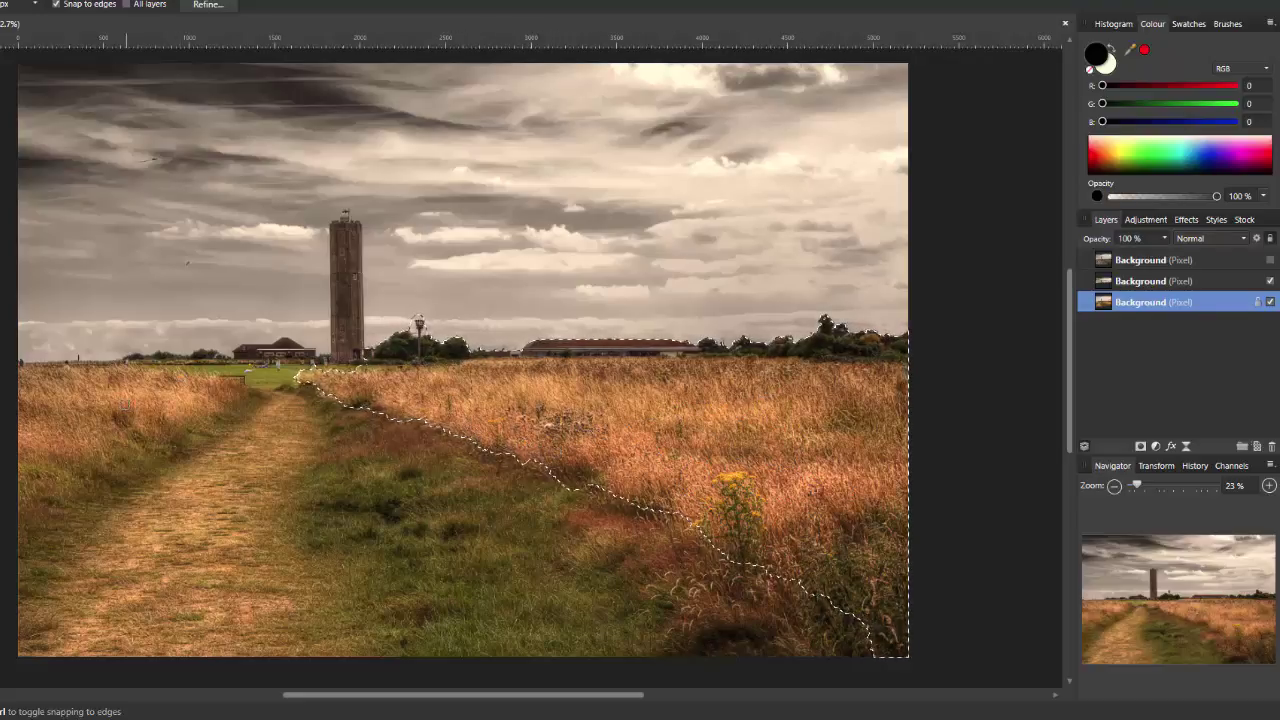
mouse_move(185, 392)
left_mouse_down()
mouse_move(22, 472)
mouse_move(116, 432)
mouse_move(2, 520)
left_mouse_up()
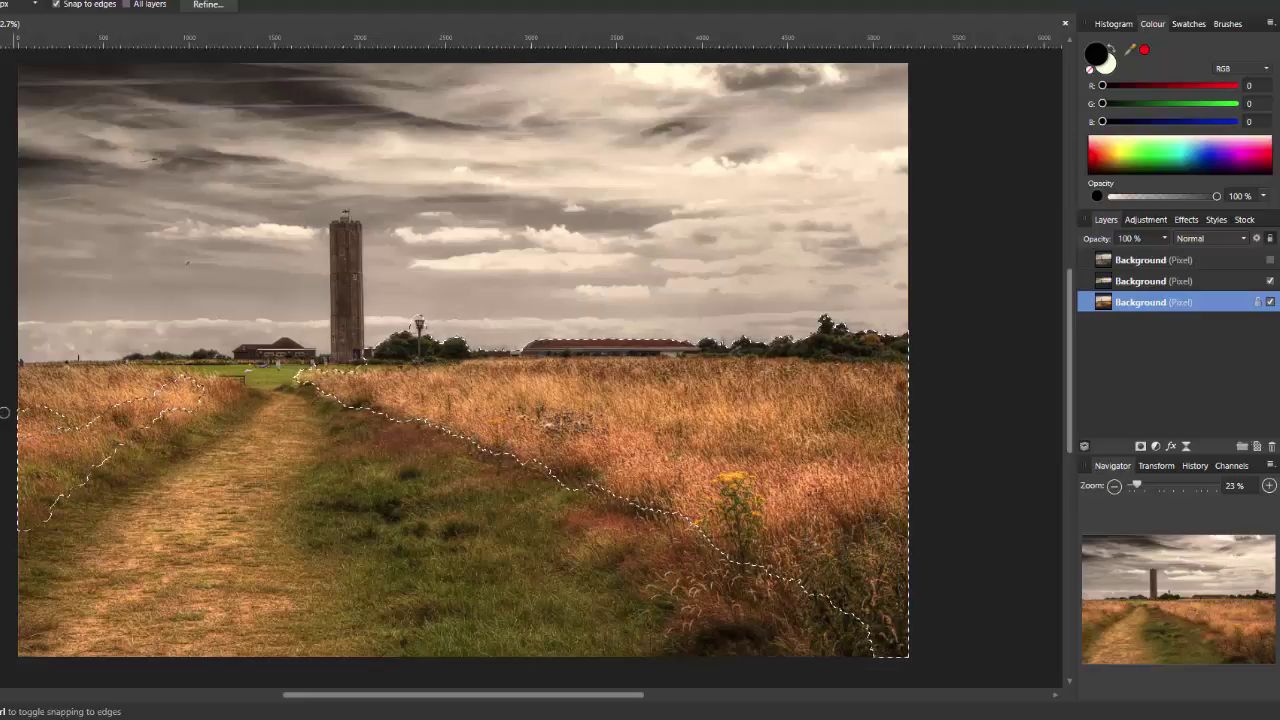
mouse_move(77, 404)
left_mouse_down()
mouse_move(228, 394)
mouse_move(202, 416)
mouse_move(212, 405)
mouse_move(86, 449)
mouse_move(144, 432)
mouse_move(84, 467)
mouse_move(61, 459)
mouse_move(45, 490)
left_mouse_up()
left_click_drag(300, 372, 396, 413)
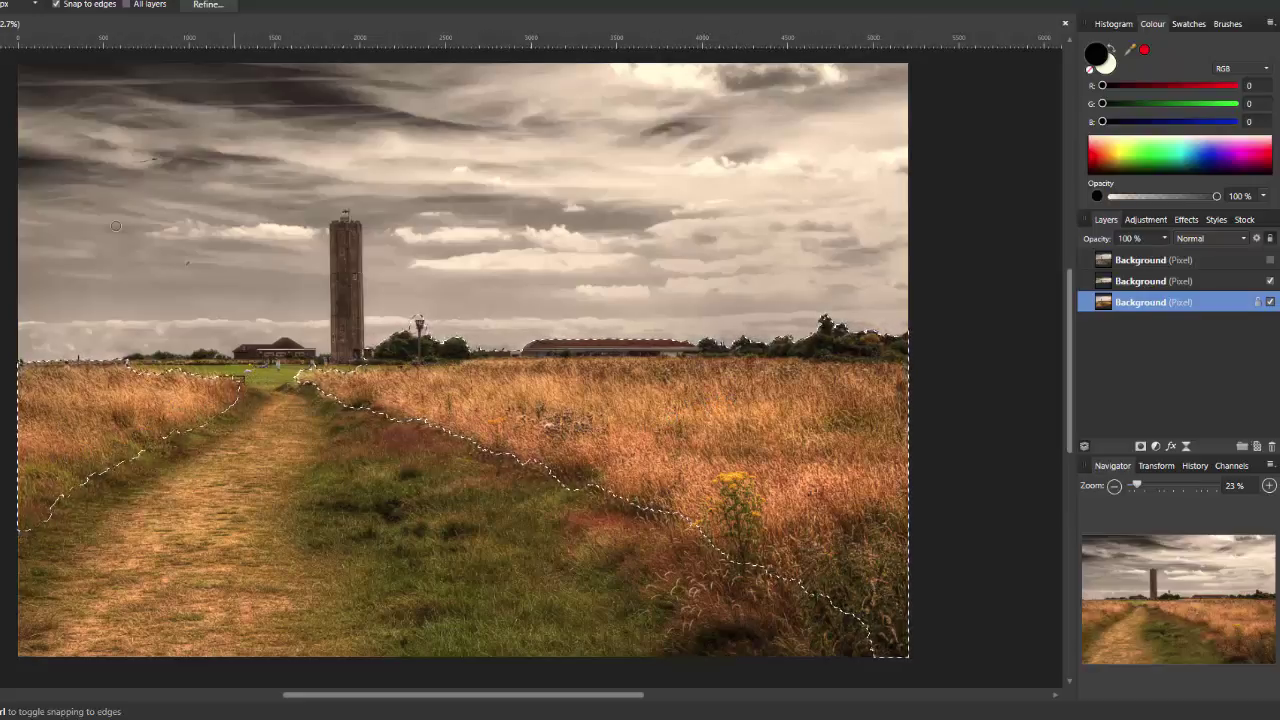
left_click(205, 5)
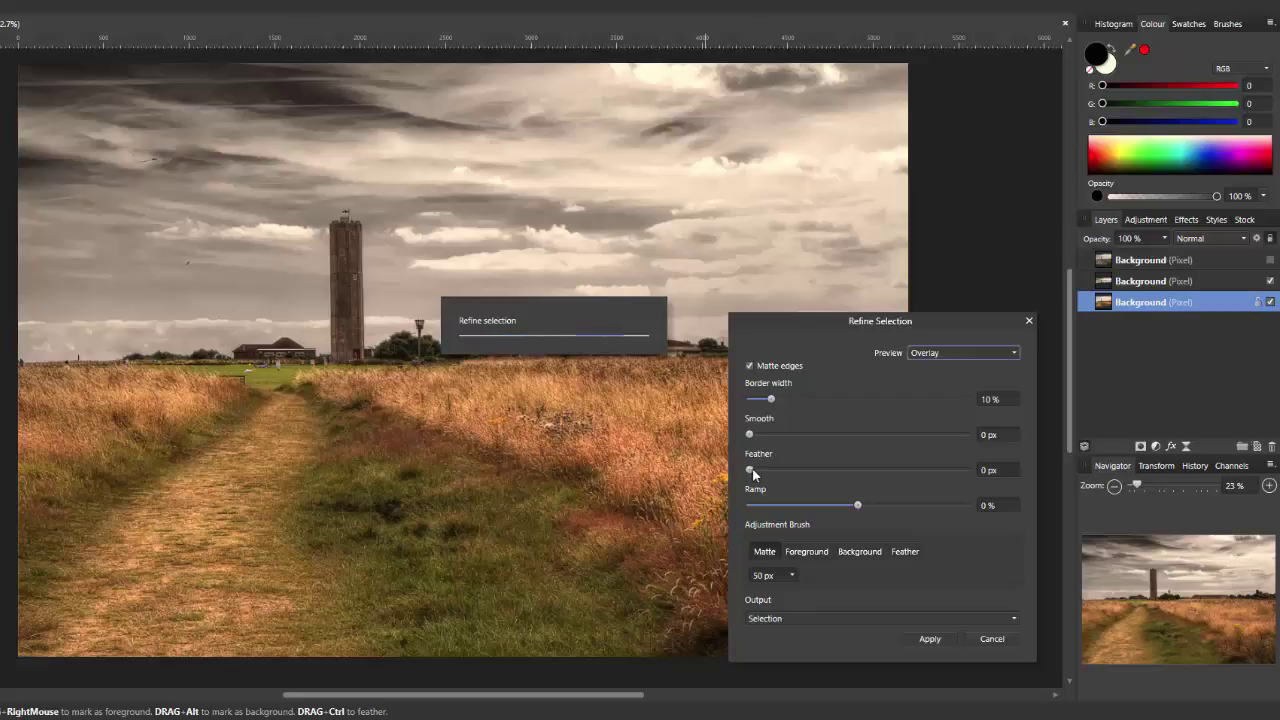
Feather the grass selection by 3.5 px, copy it to a new layer, and deselect.
left_click_drag(750, 470, 757, 470)
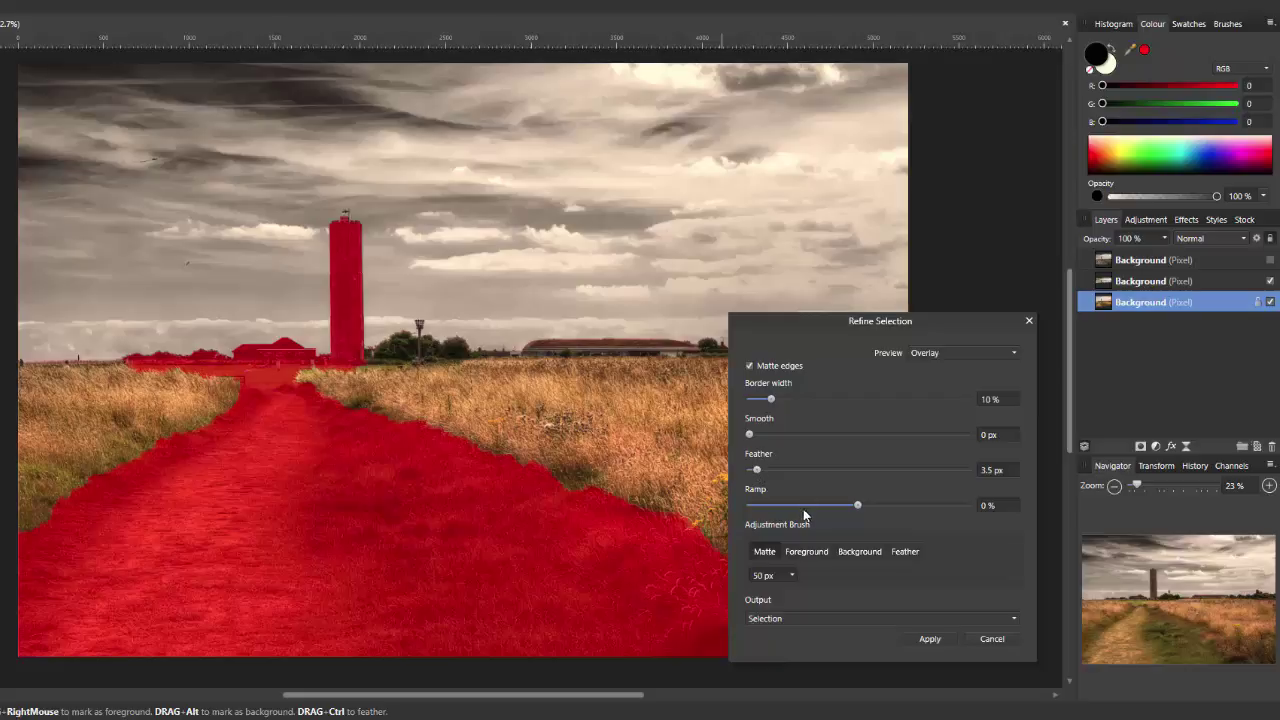
left_click(929, 639)
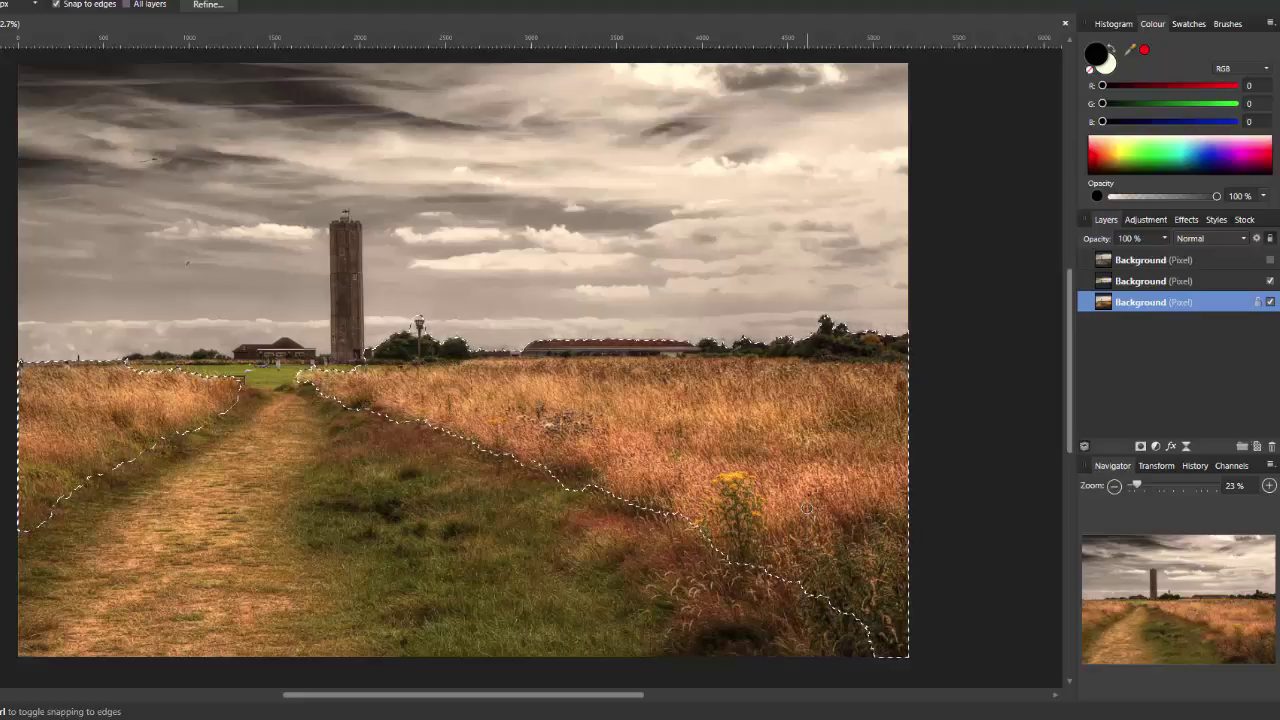
key("ctrl+j")
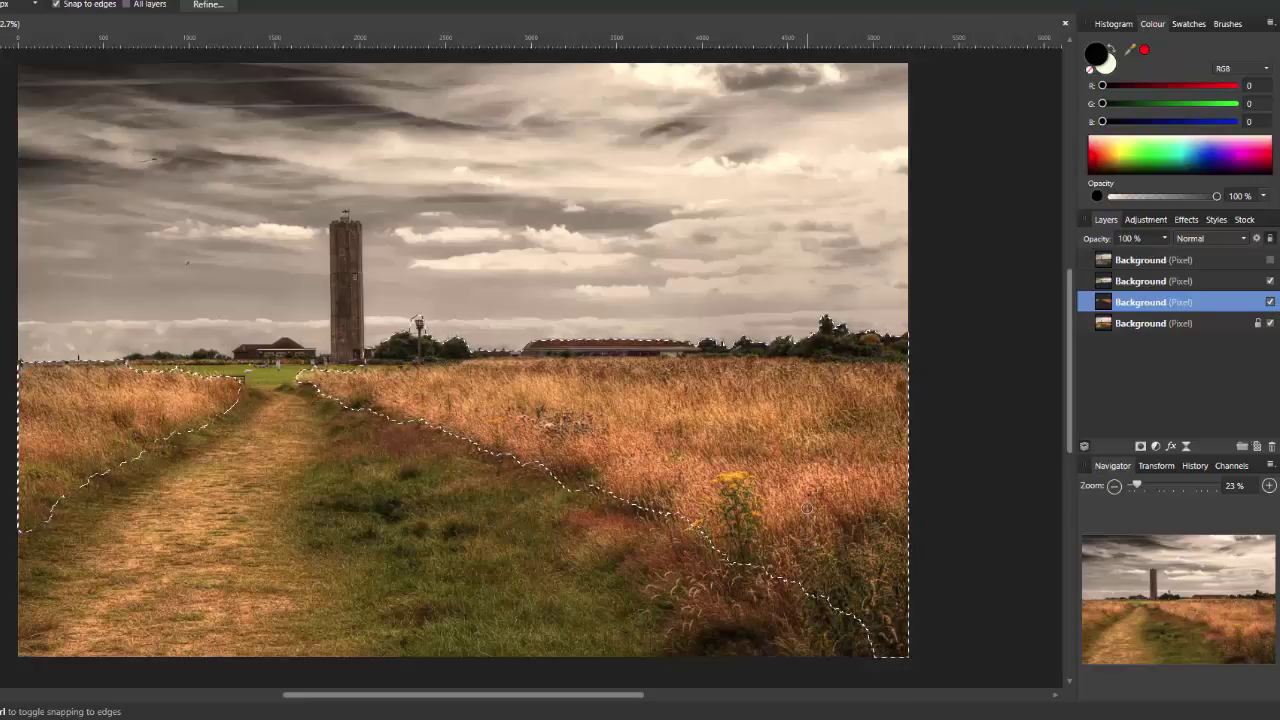
key("ctrl+d")
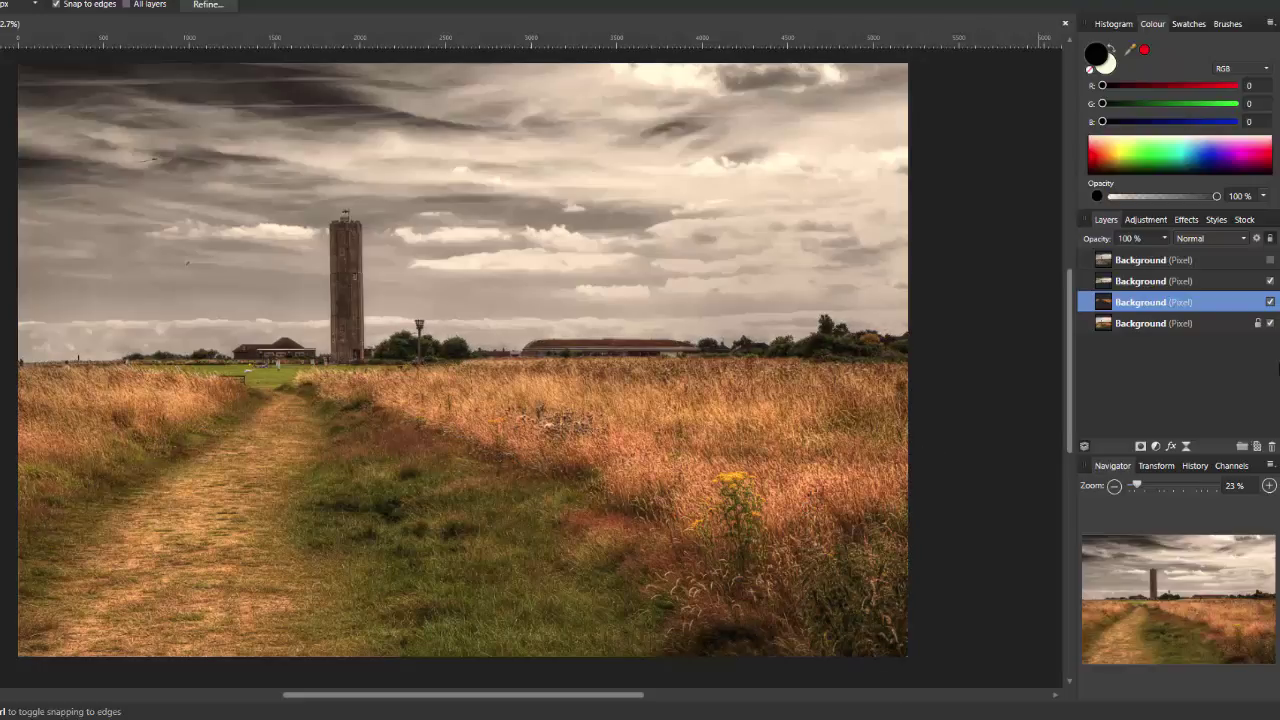
Hide the bottom photo and add a Black & White adjustment to the grass, lowering Red and Green, raising Yellow.
left_click(1270, 323)
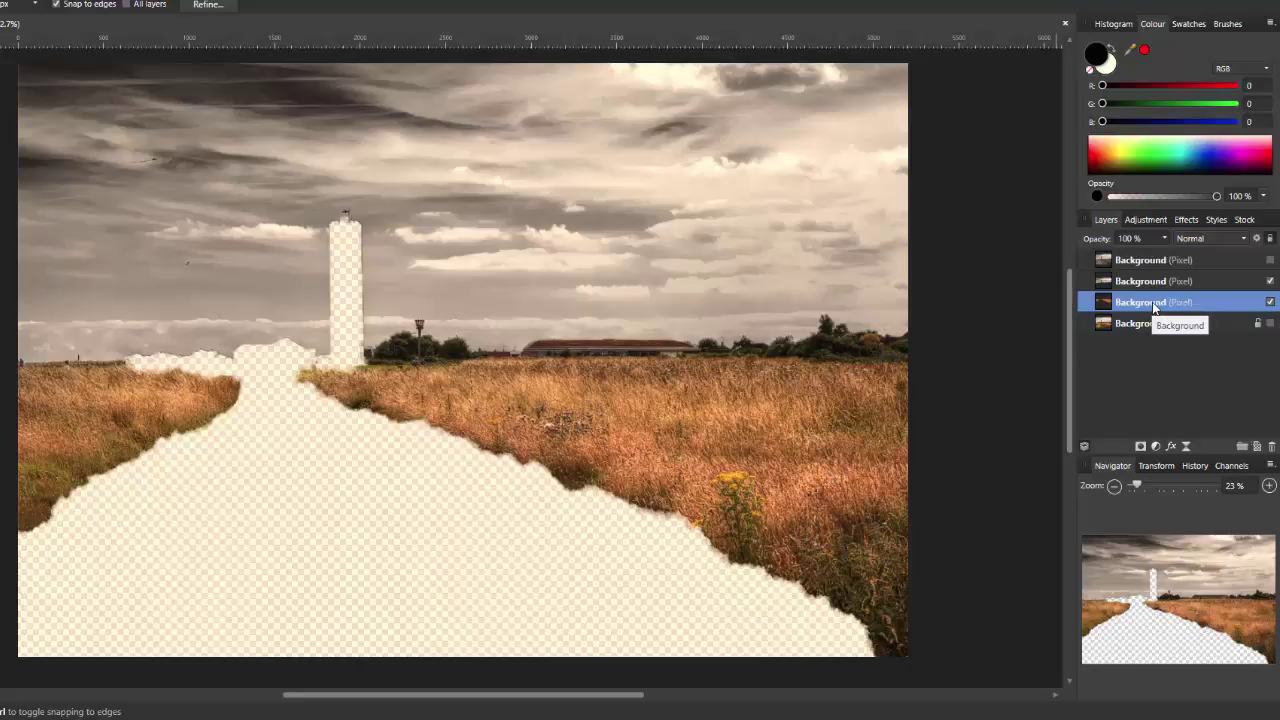
left_click(1146, 220)
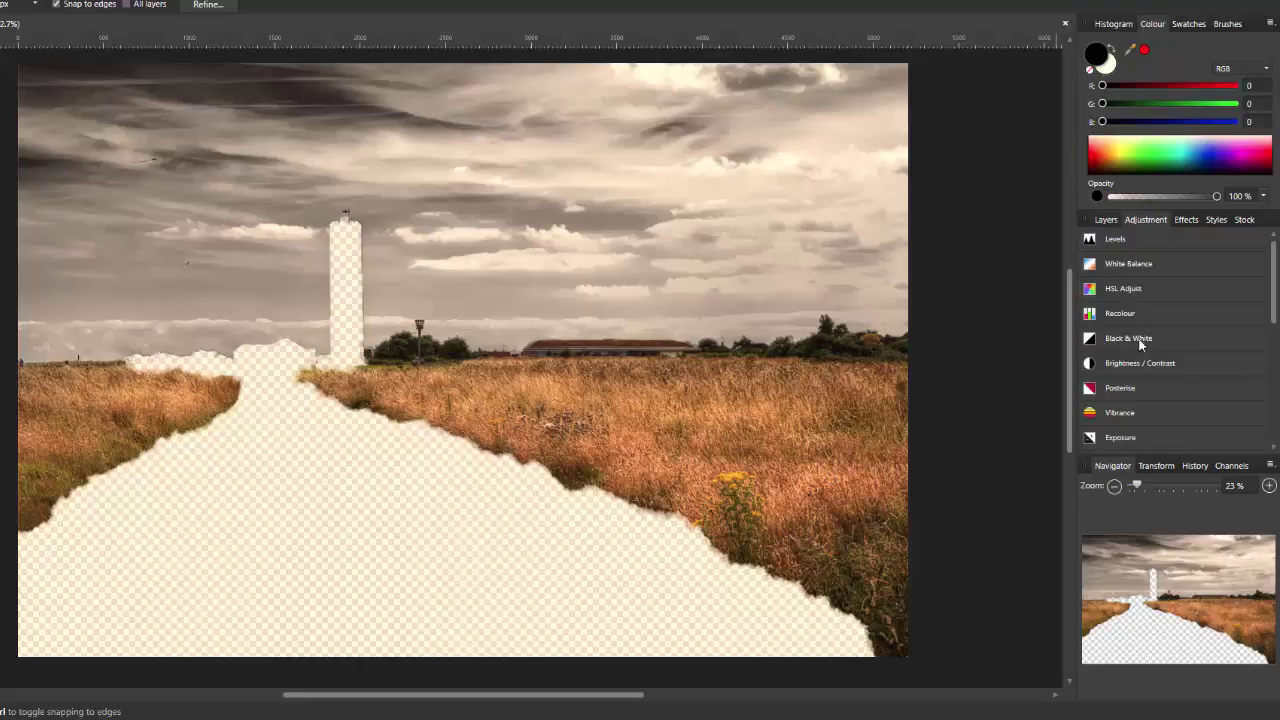
left_click(1140, 339)
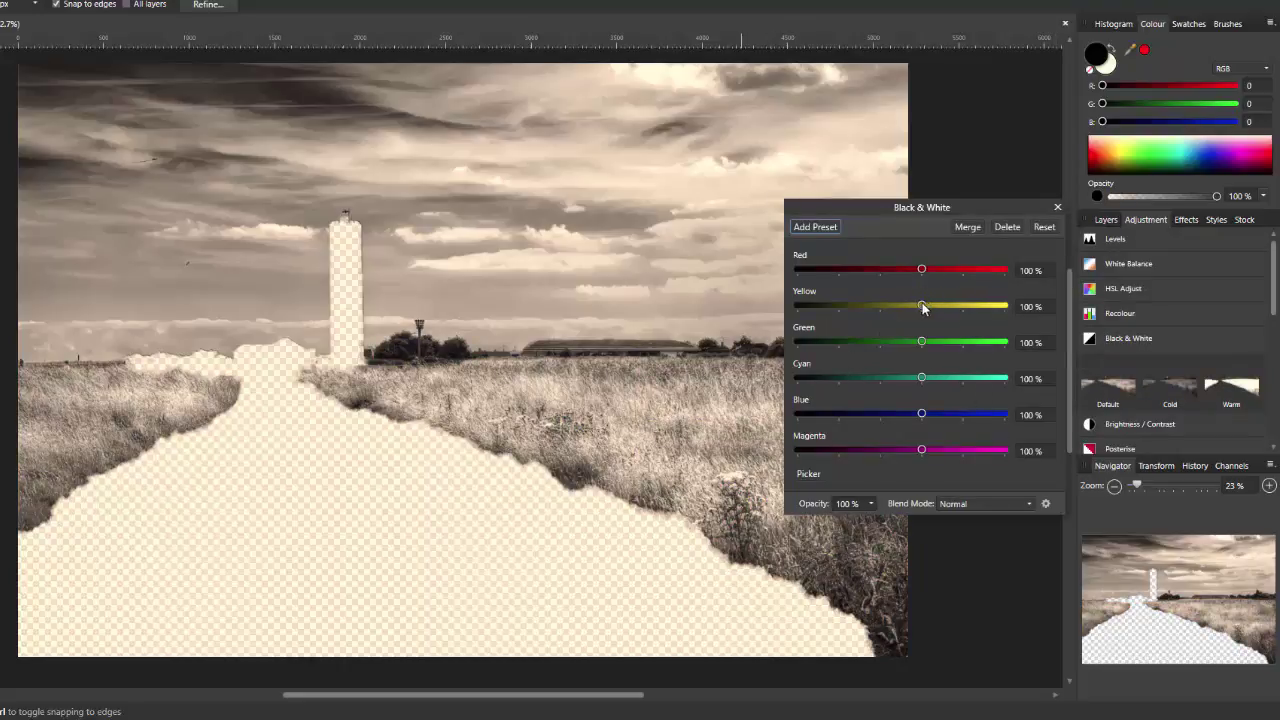
mouse_move(924, 307)
left_mouse_down()
mouse_move(882, 308)
mouse_move(917, 306)
mouse_move(894, 320)
mouse_move(929, 323)
left_mouse_up()
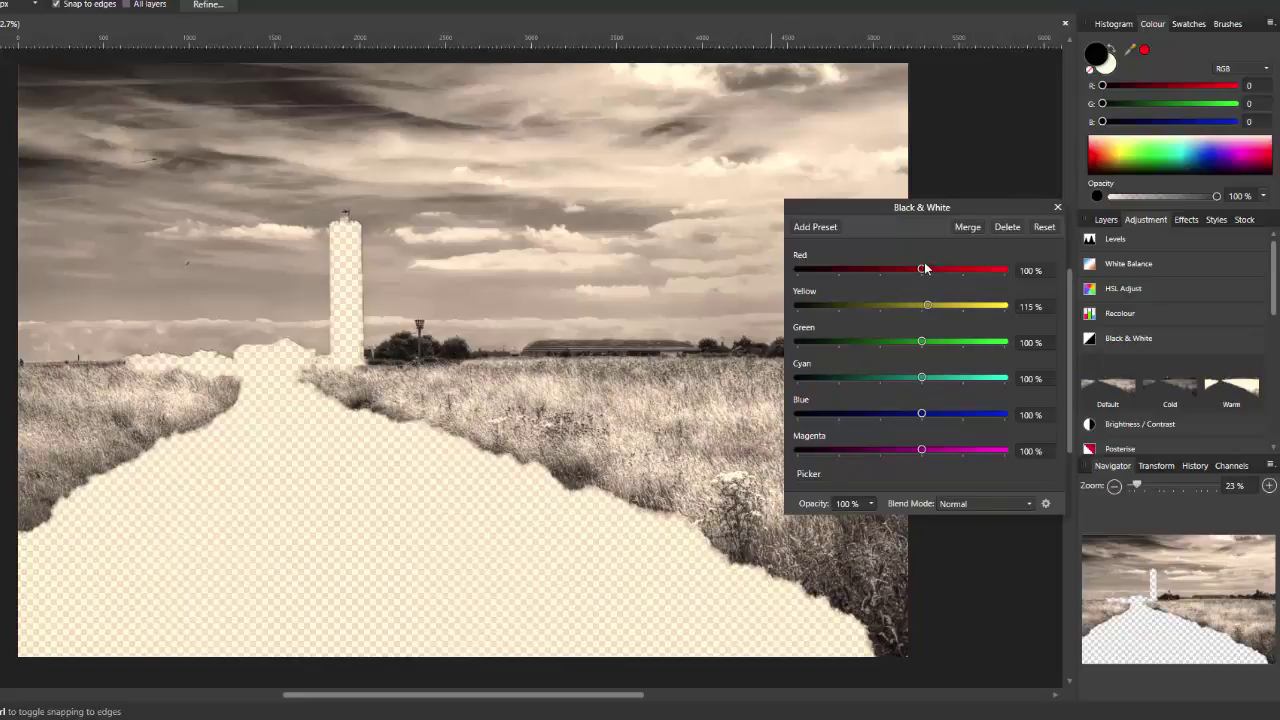
left_click_drag(922, 272, 854, 287)
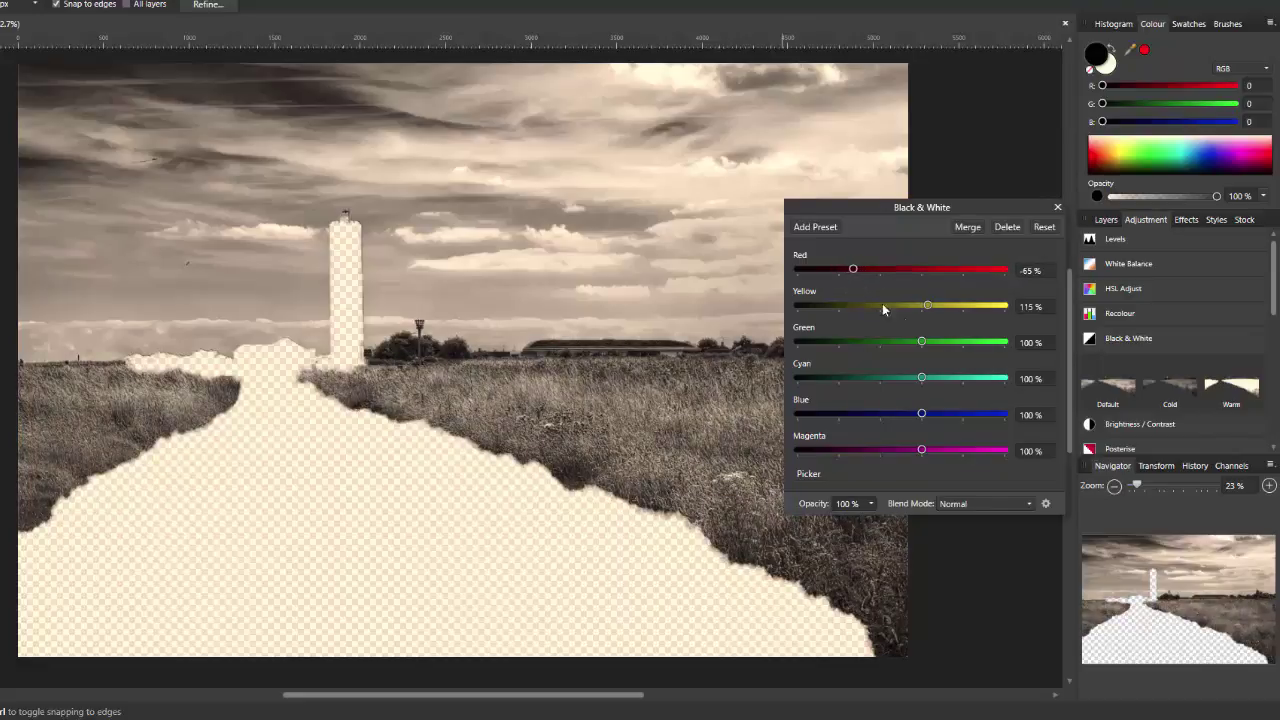
left_click_drag(927, 304, 948, 312)
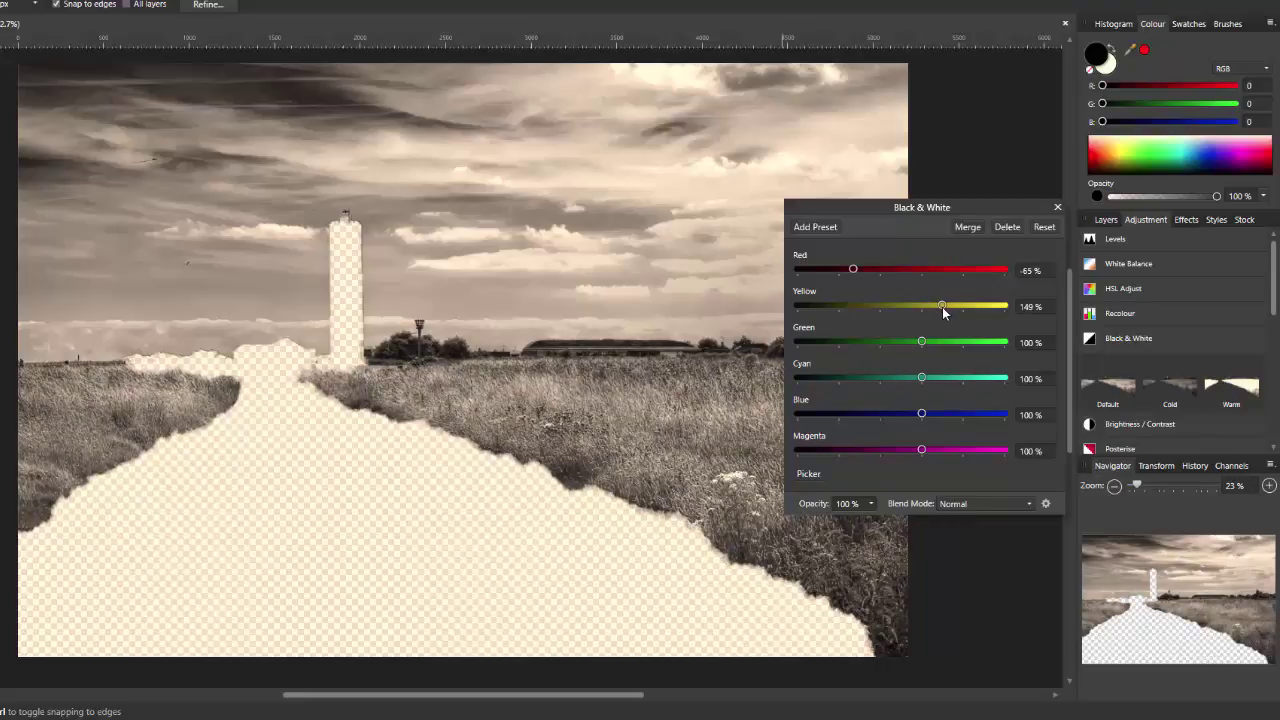
left_click_drag(855, 272, 825, 278)
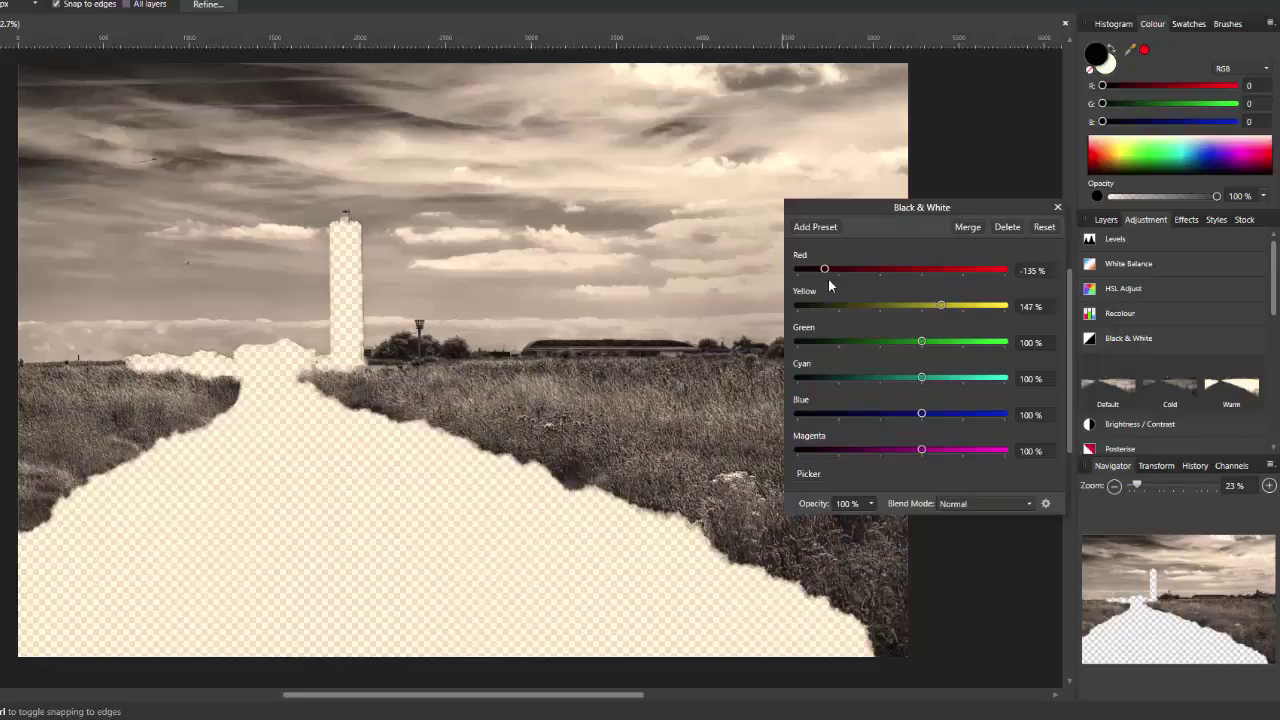
left_click_drag(887, 345, 935, 455)
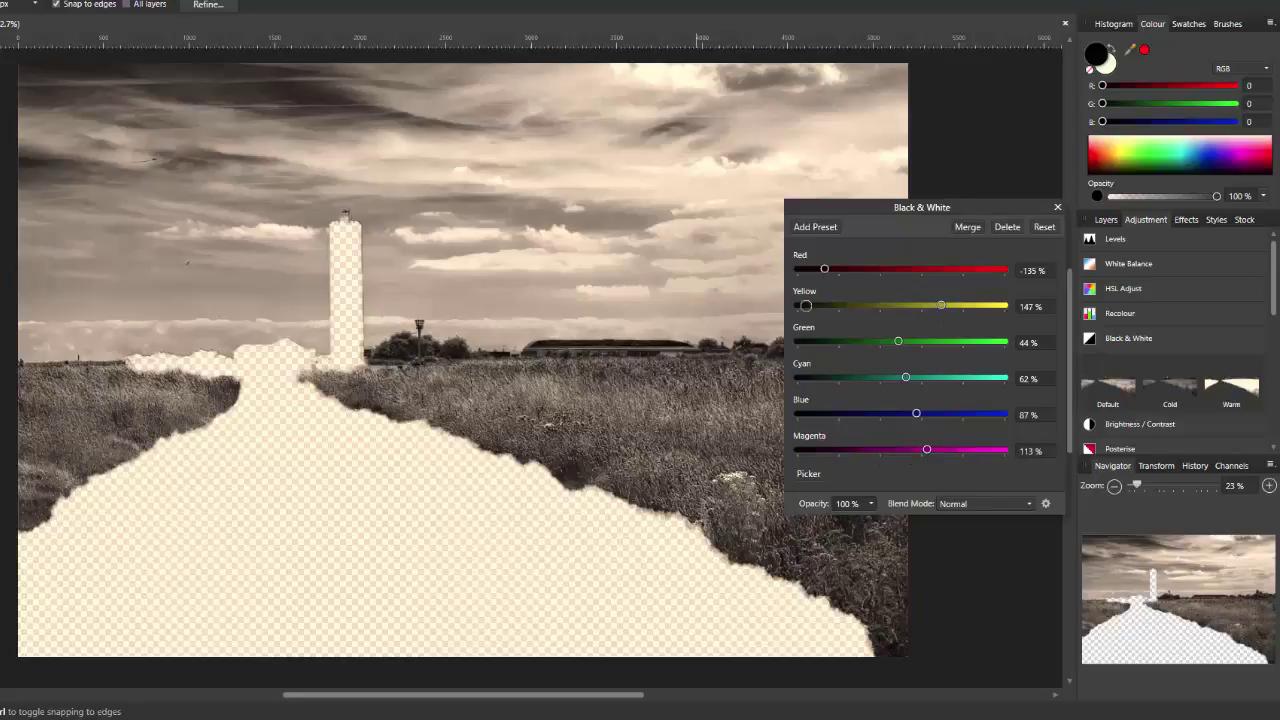
Fine-tune Red to −156% and Yellow to 156%, then merge the adjustment into the grass layer.
left_click_drag(828, 272, 816, 274)
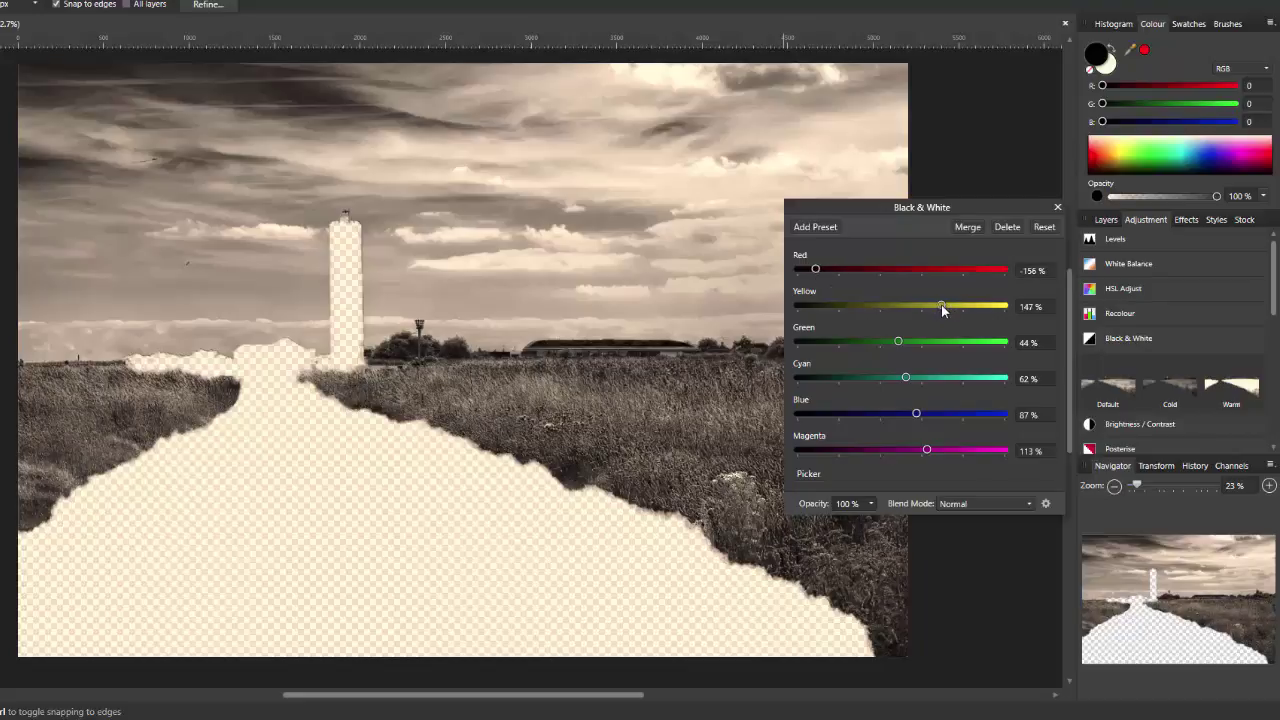
left_click_drag(941, 304, 946, 304)
left_click_drag(945, 305, 945, 306)
left_click(967, 227)
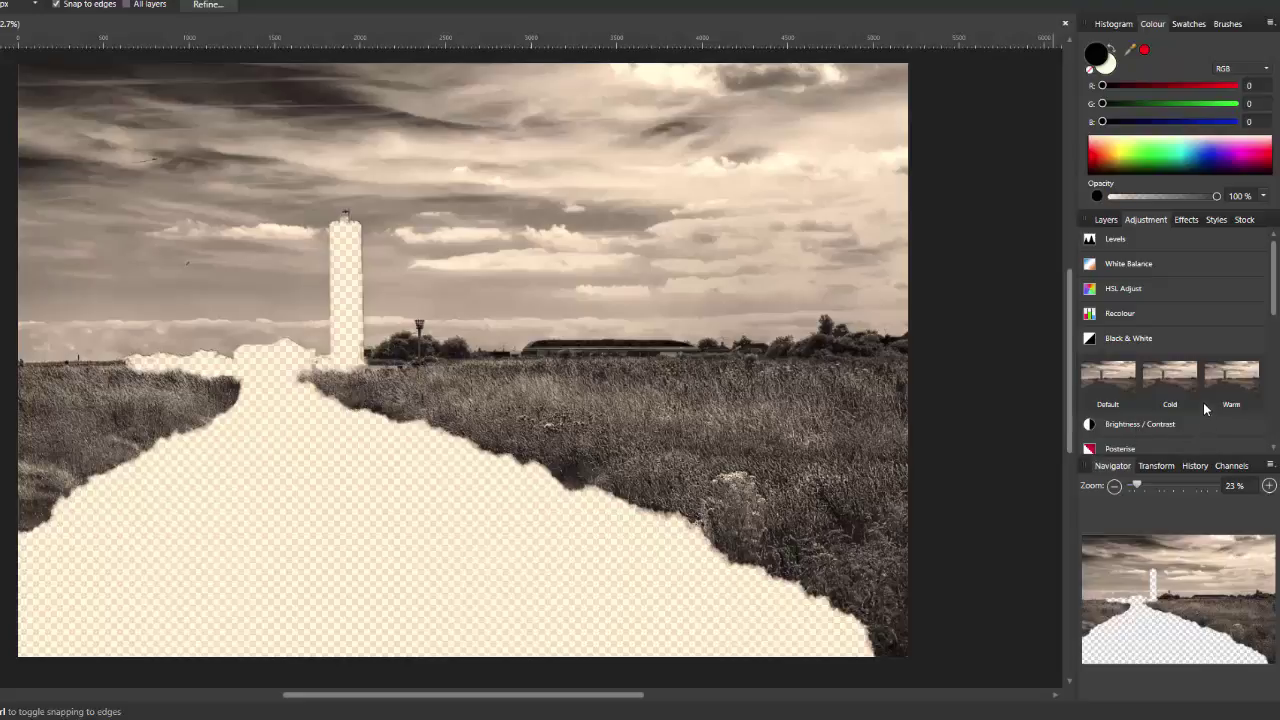
left_click(1105, 219)
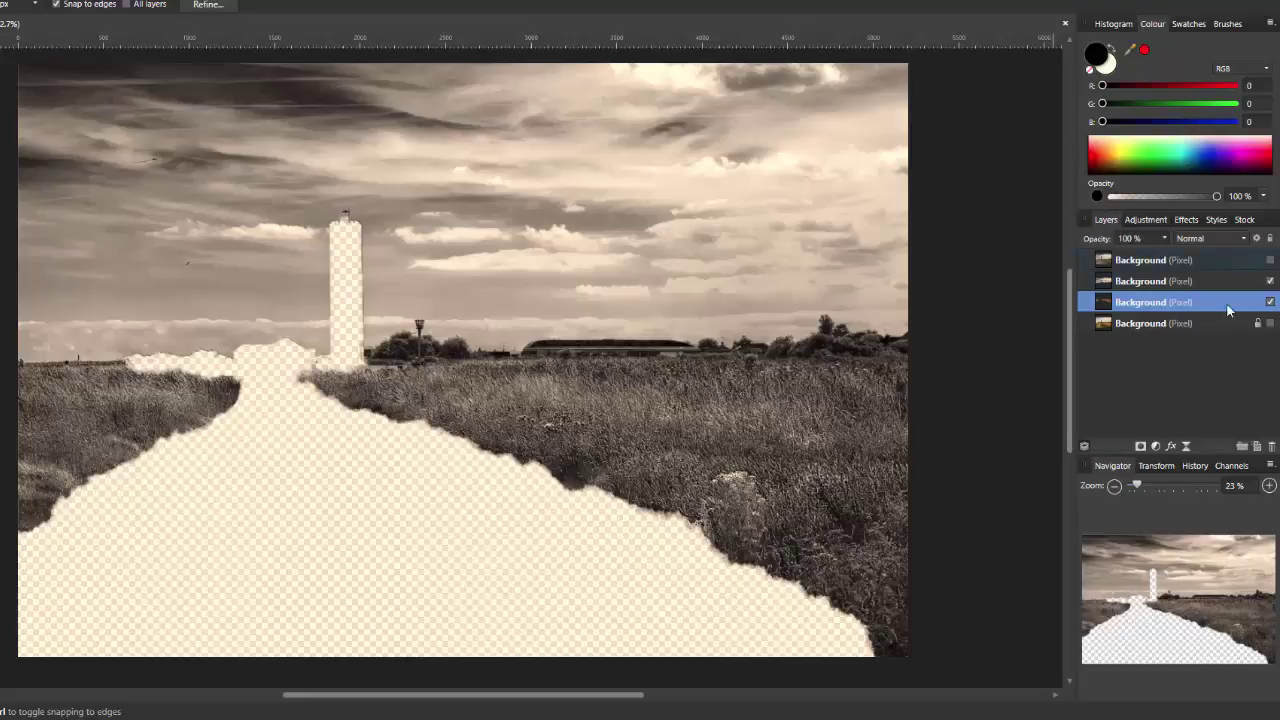
Show the original Background layer again and brush-select the path between the grass fields.
left_click(1267, 323)
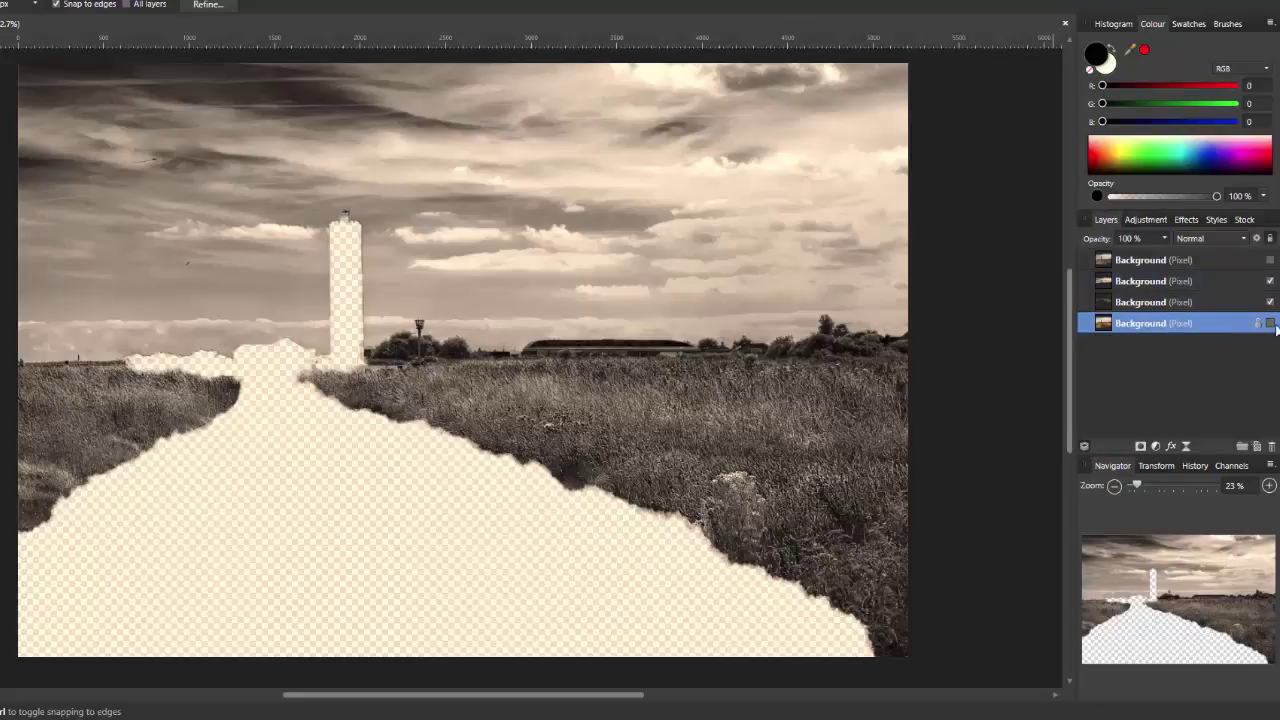
left_click(1270, 323)
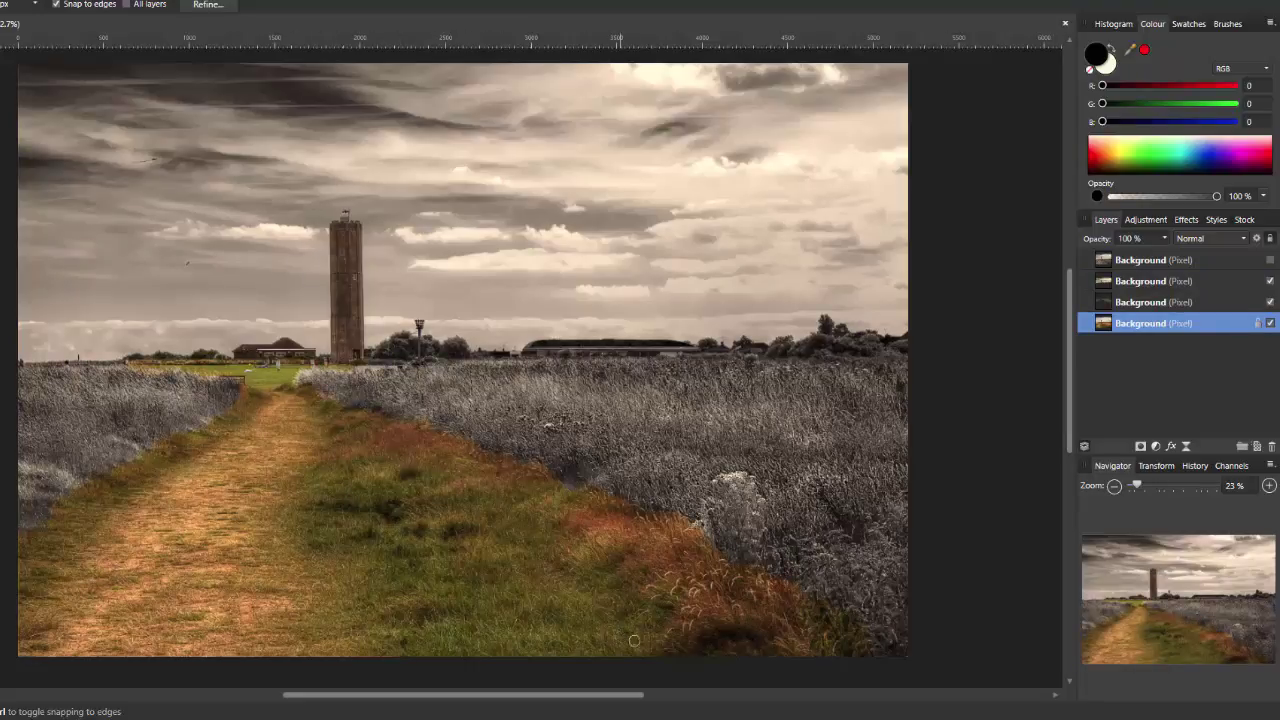
mouse_move(836, 636)
left_mouse_down()
mouse_move(625, 575)
mouse_move(605, 528)
mouse_move(470, 450)
mouse_move(380, 420)
mouse_move(305, 458)
mouse_move(140, 480)
mouse_move(50, 567)
mouse_move(110, 610)
mouse_move(190, 640)
left_mouse_up()
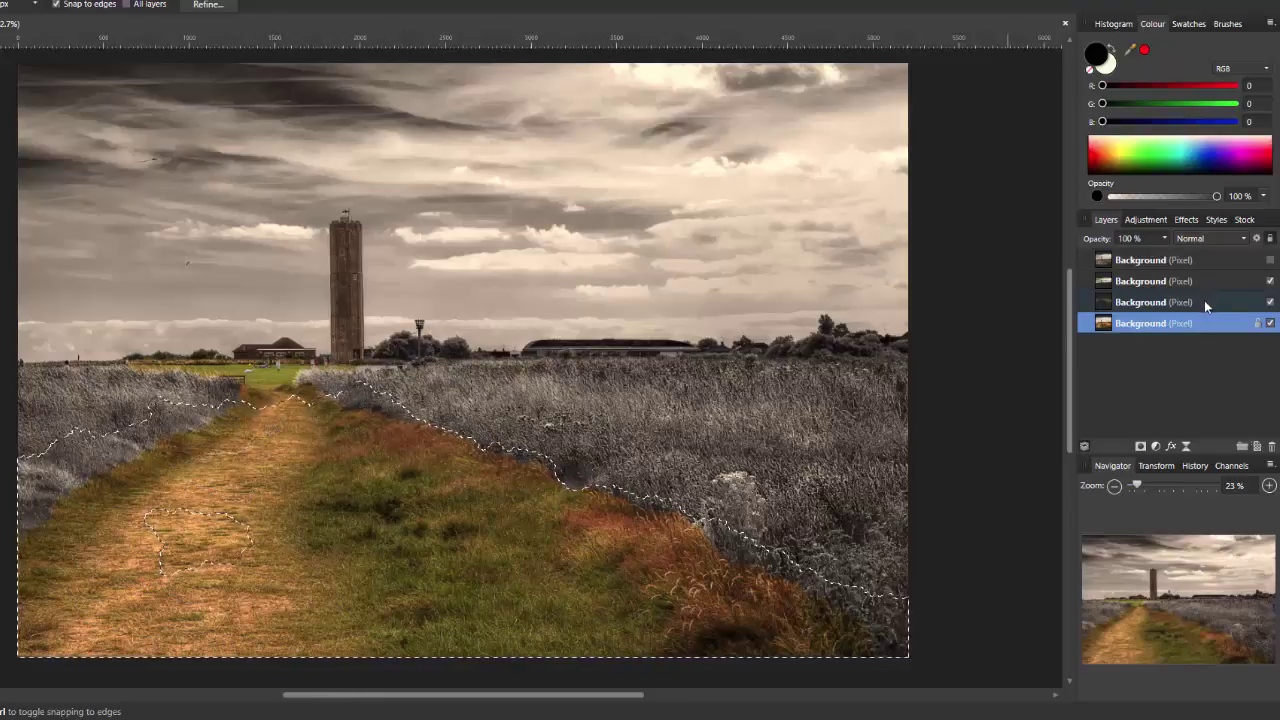
left_click(286, 418)
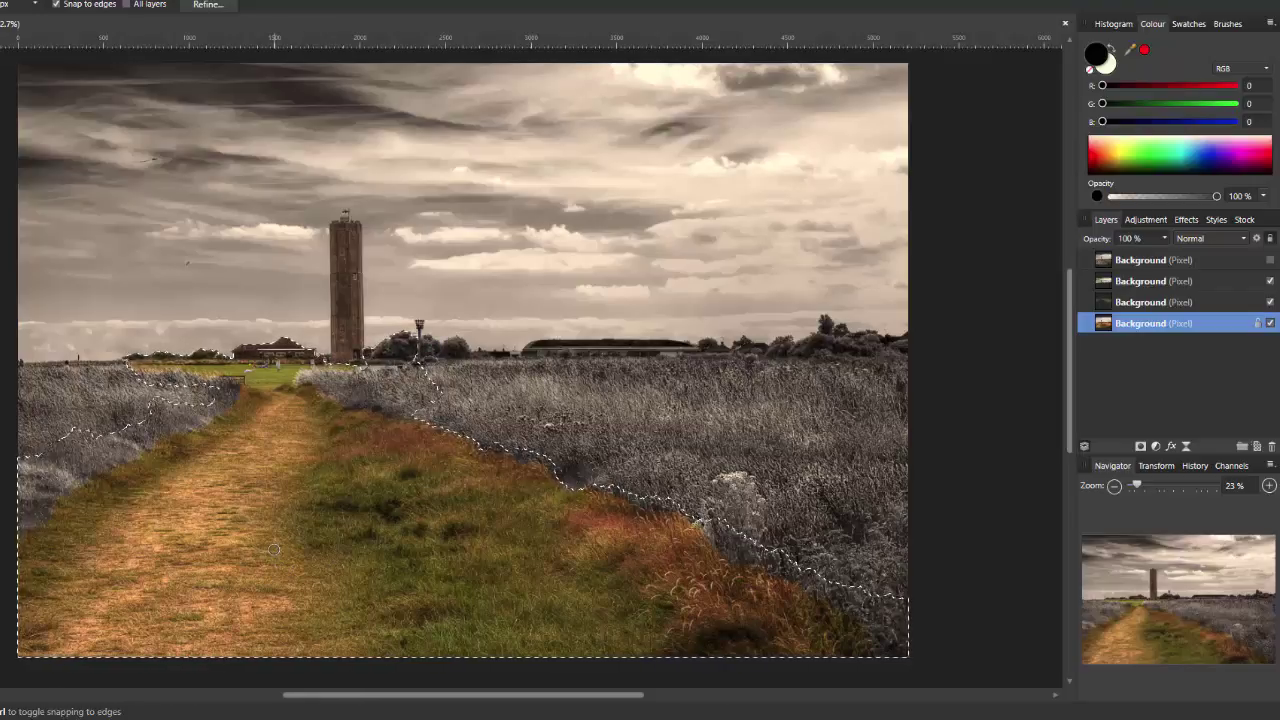
Copy the path to a new layer and deselect, then undo back to the path selection.
key("ctrl+shift+n")
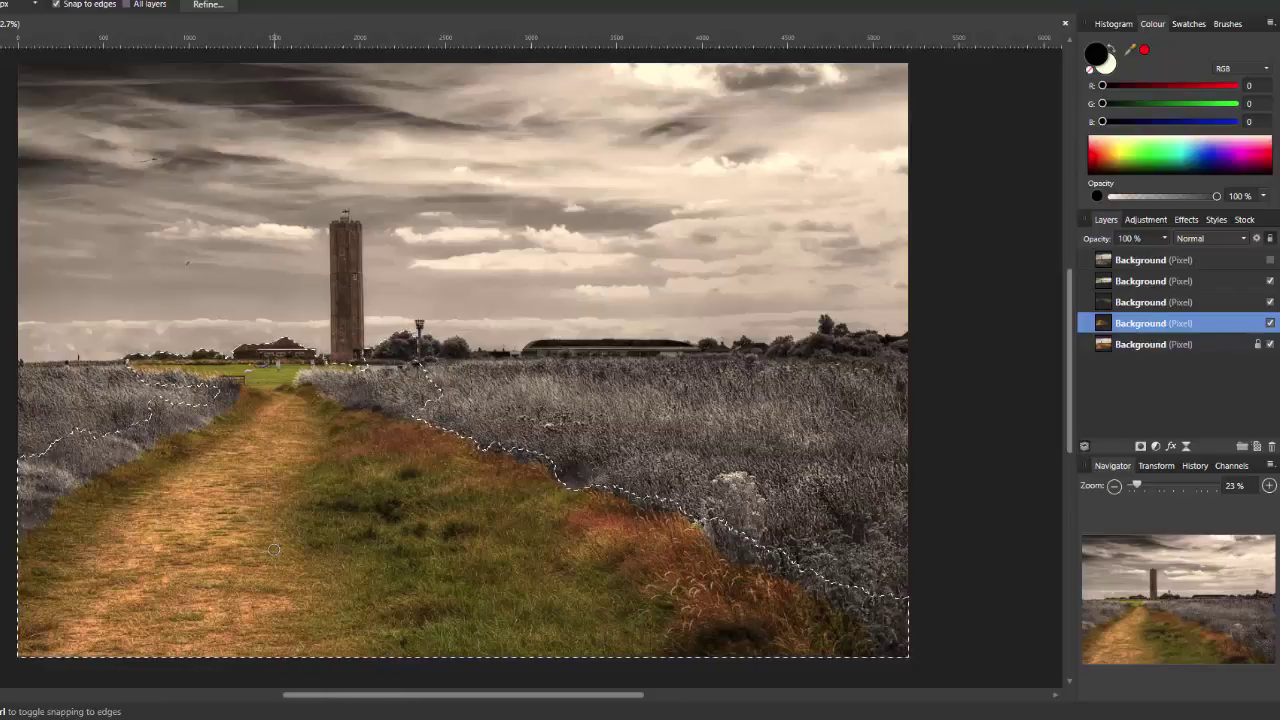
key("ctrl+d")
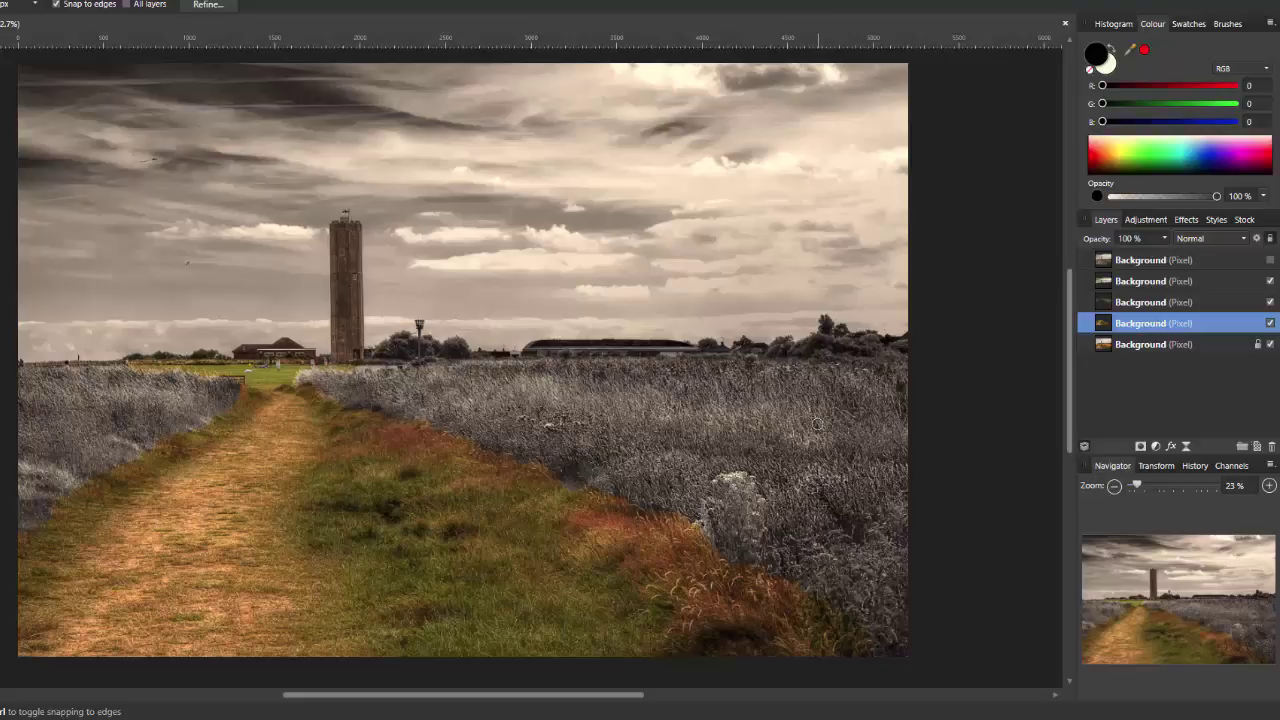
key("ctrl+z")
key("ctrl+z")
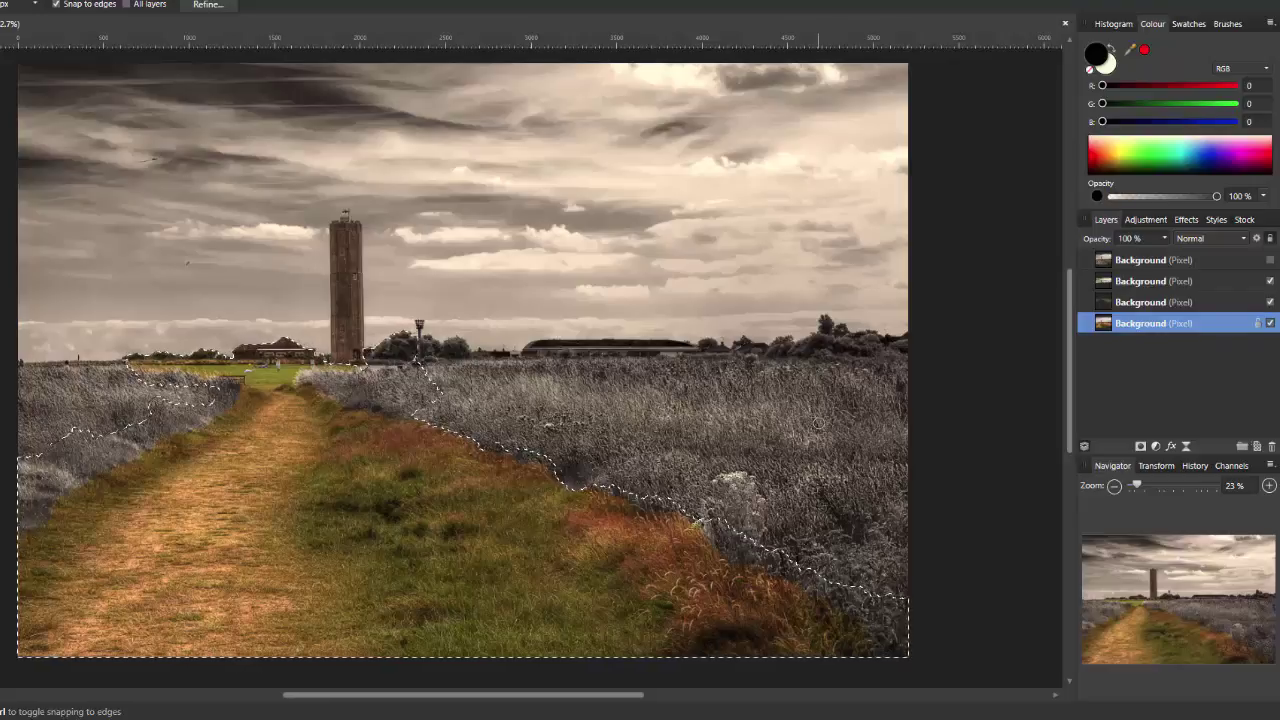
Refine the path selection with a 3.1 px feather and apply it.
left_click(207, 5)
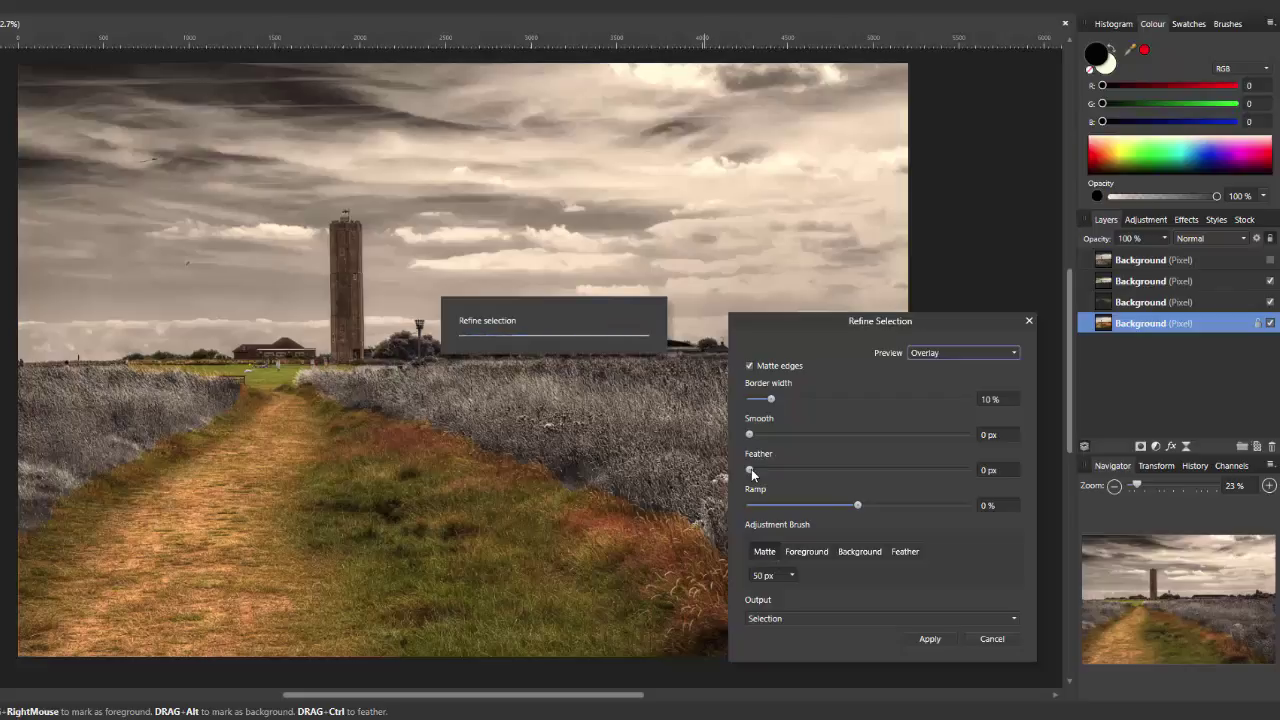
left_click_drag(751, 469, 757, 470)
left_click(929, 639)
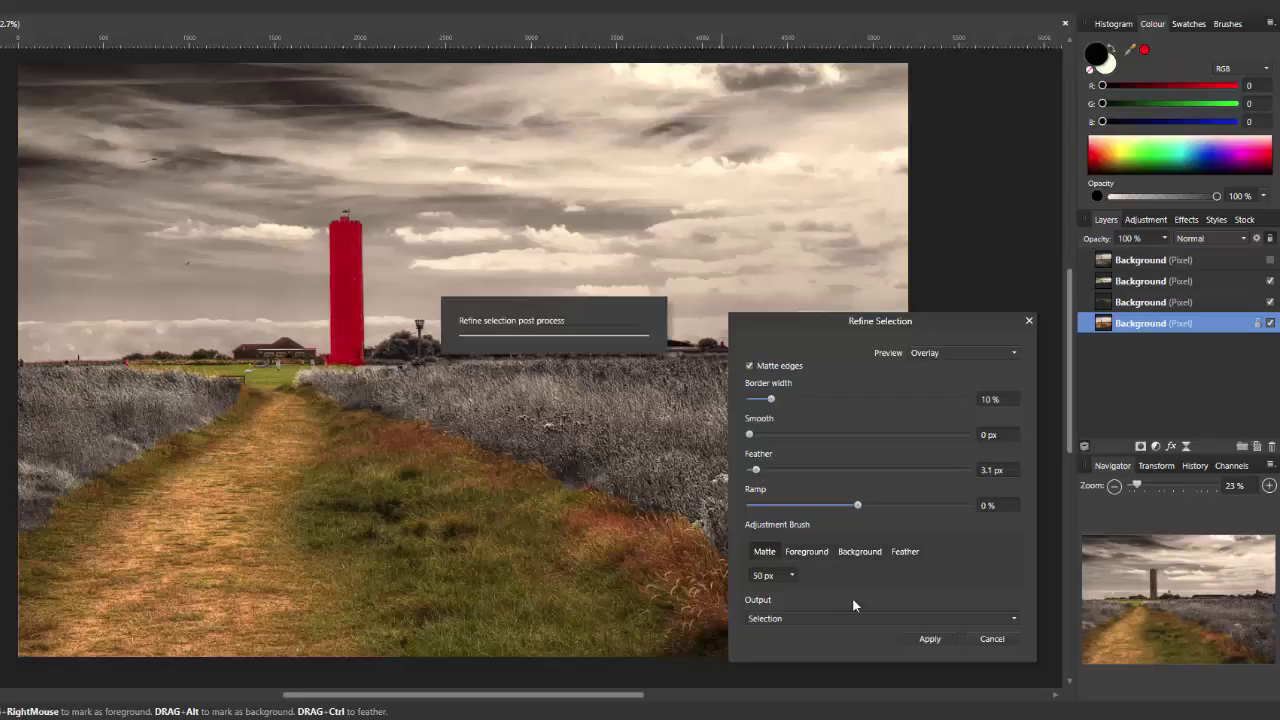
left_click(939, 638)
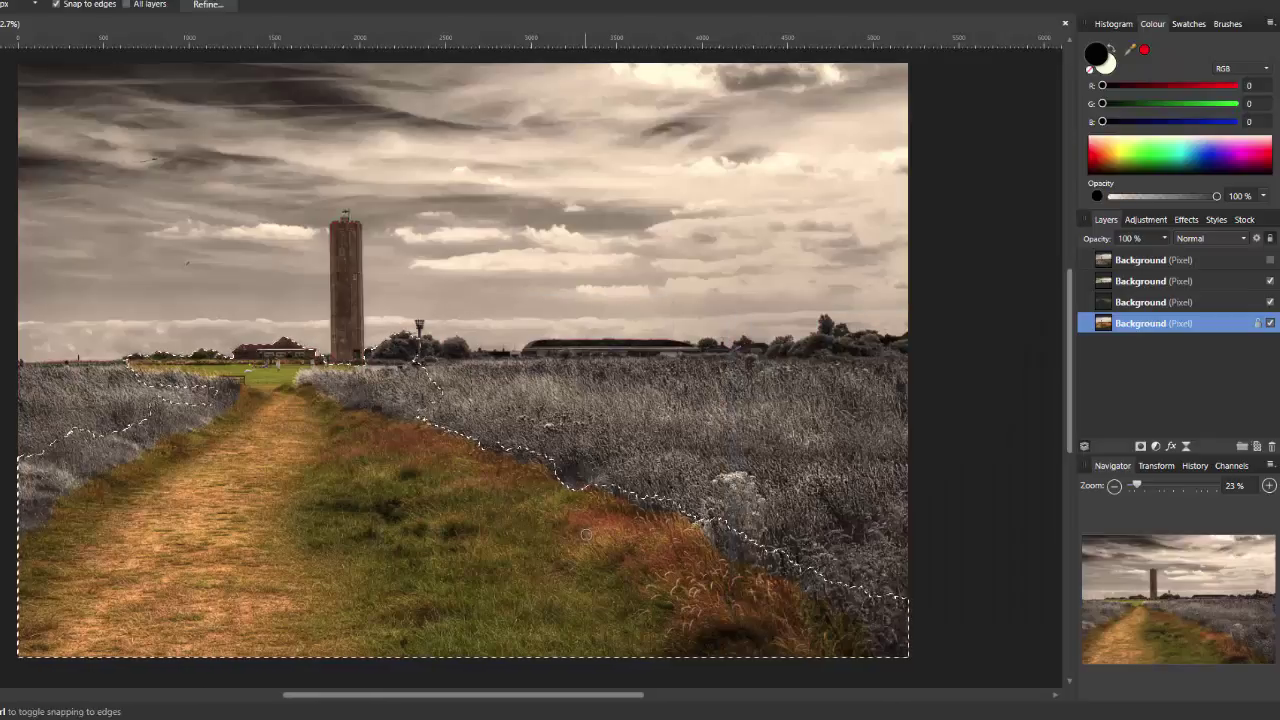
Copy the feathered path area onto its own new layer and clear the selection.
key("ctrl+j")
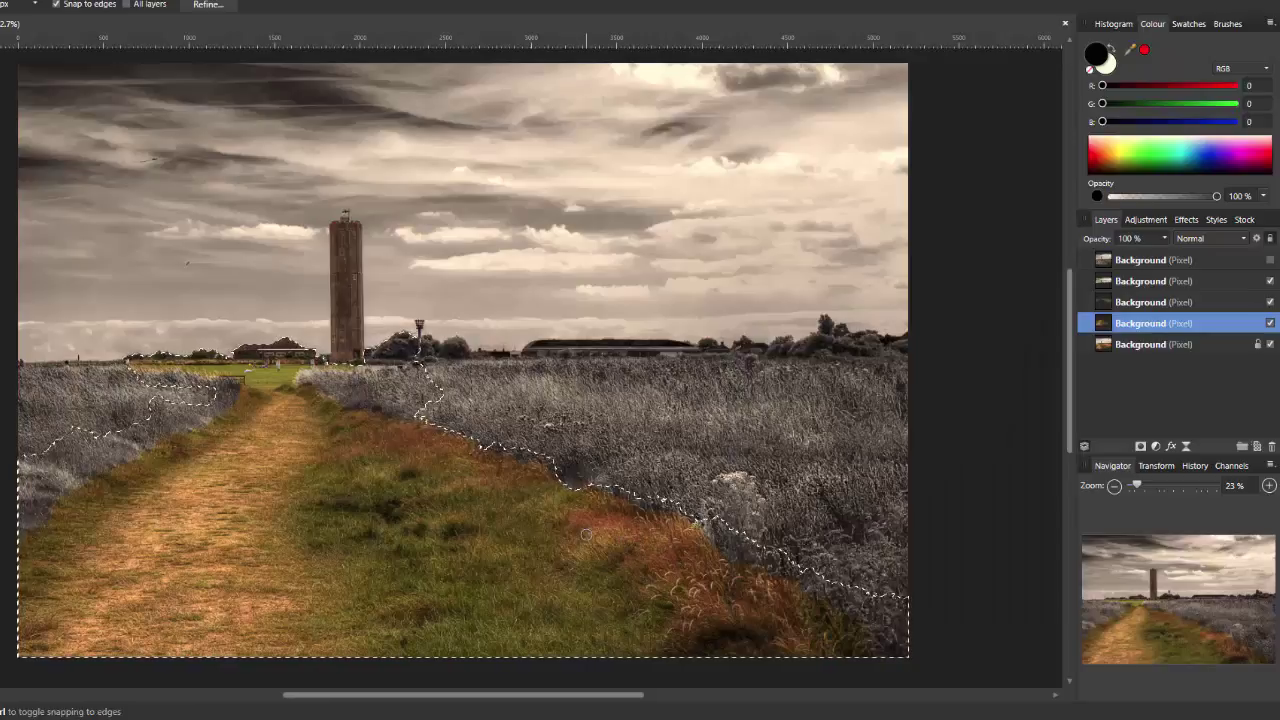
key("ctrl+d")
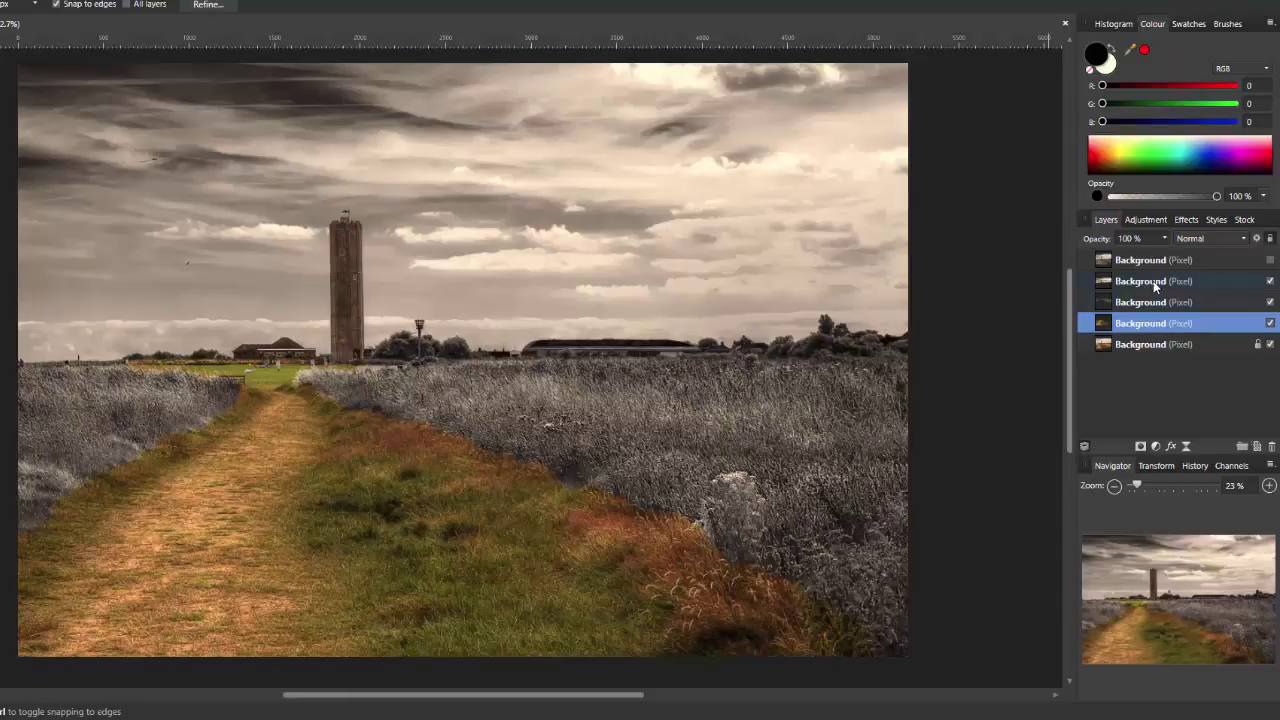
left_click(1148, 219)
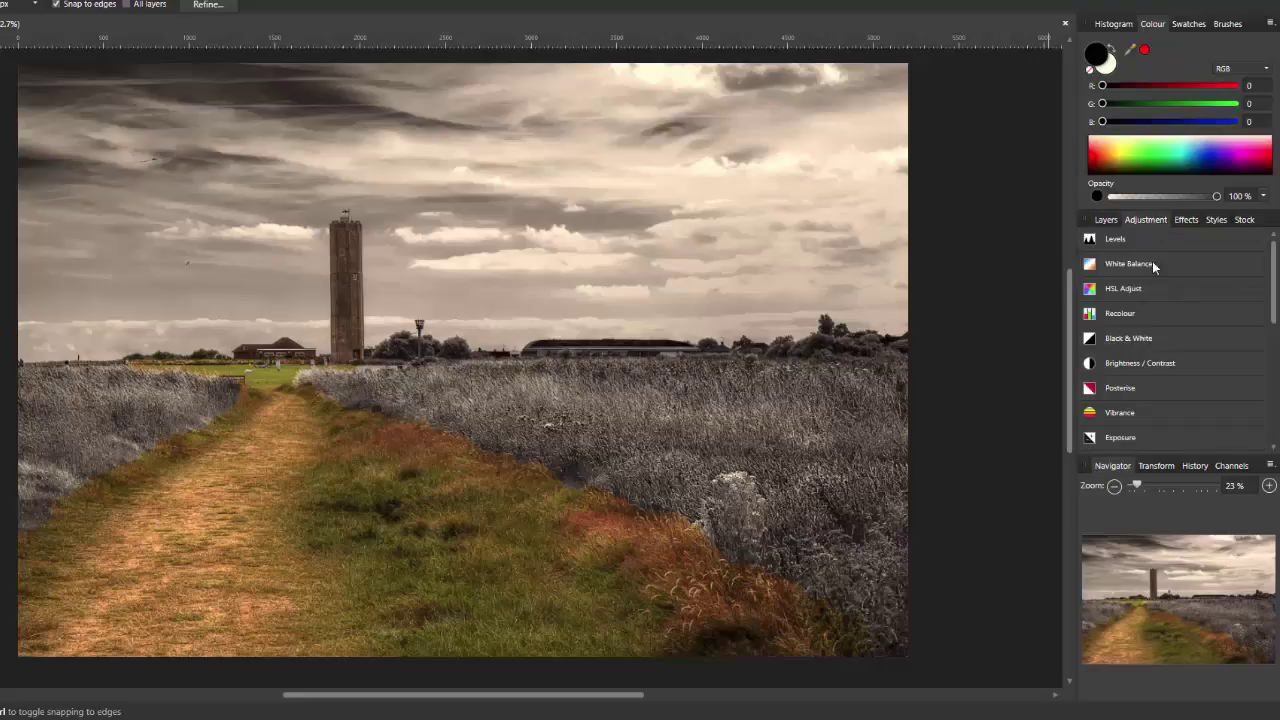
Add a Black & White adjustment to the path layer with Red −24%, Yellow 85%, Cyan 300%, Blue 222%.
left_click(1139, 339)
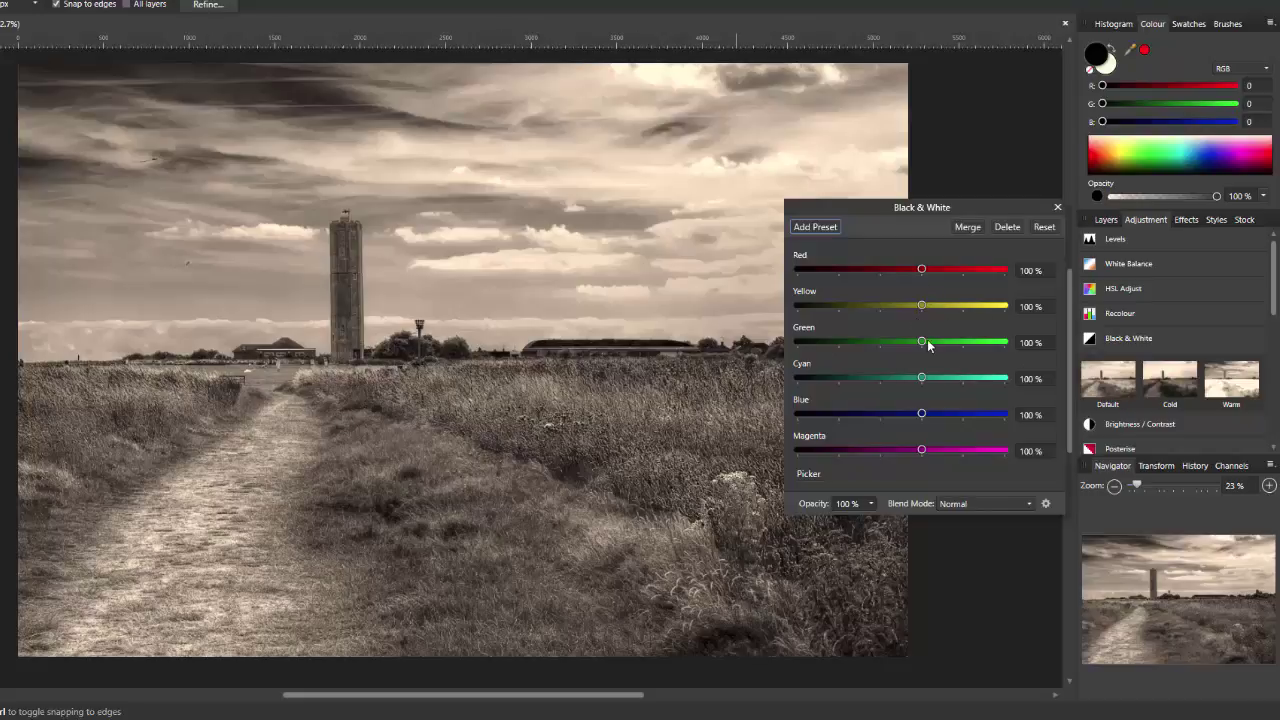
left_click_drag(921, 341, 894, 356)
left_click_drag(923, 306, 889, 274)
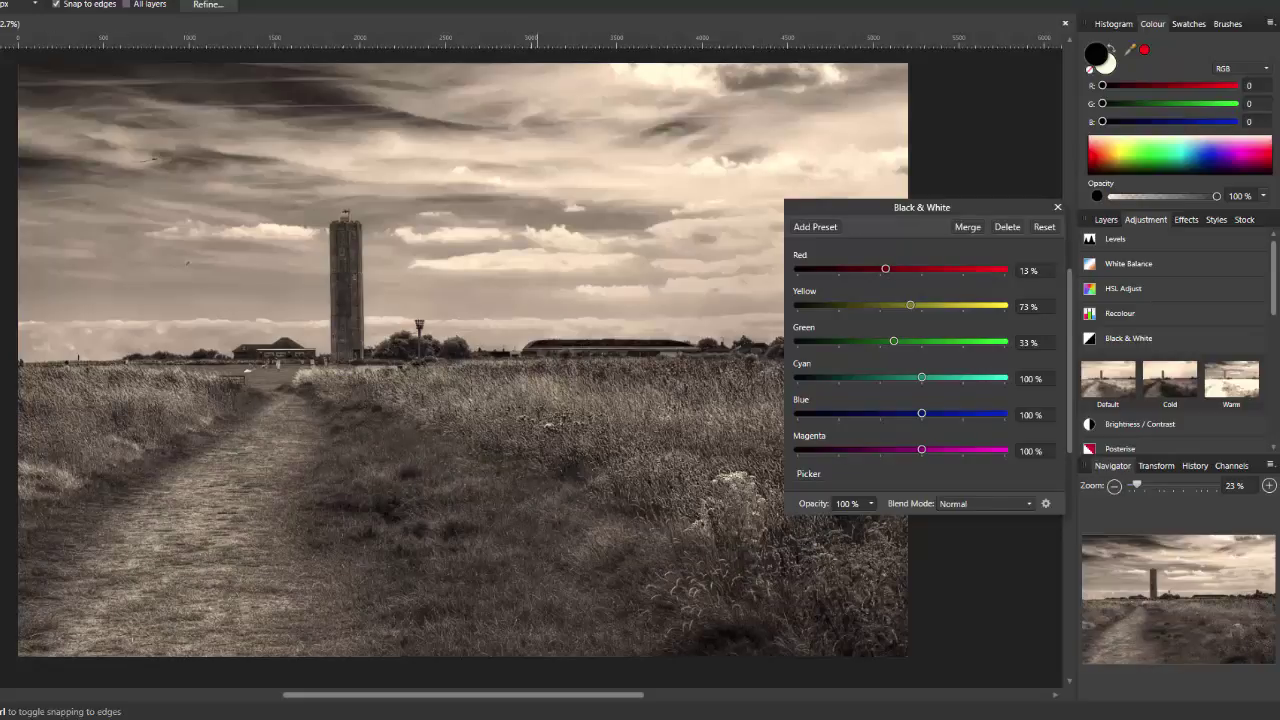
left_click_drag(922, 381, 946, 398)
left_click_drag(935, 378, 1033, 397)
left_click_drag(922, 413, 944, 451)
left_click_drag(914, 304, 985, 305)
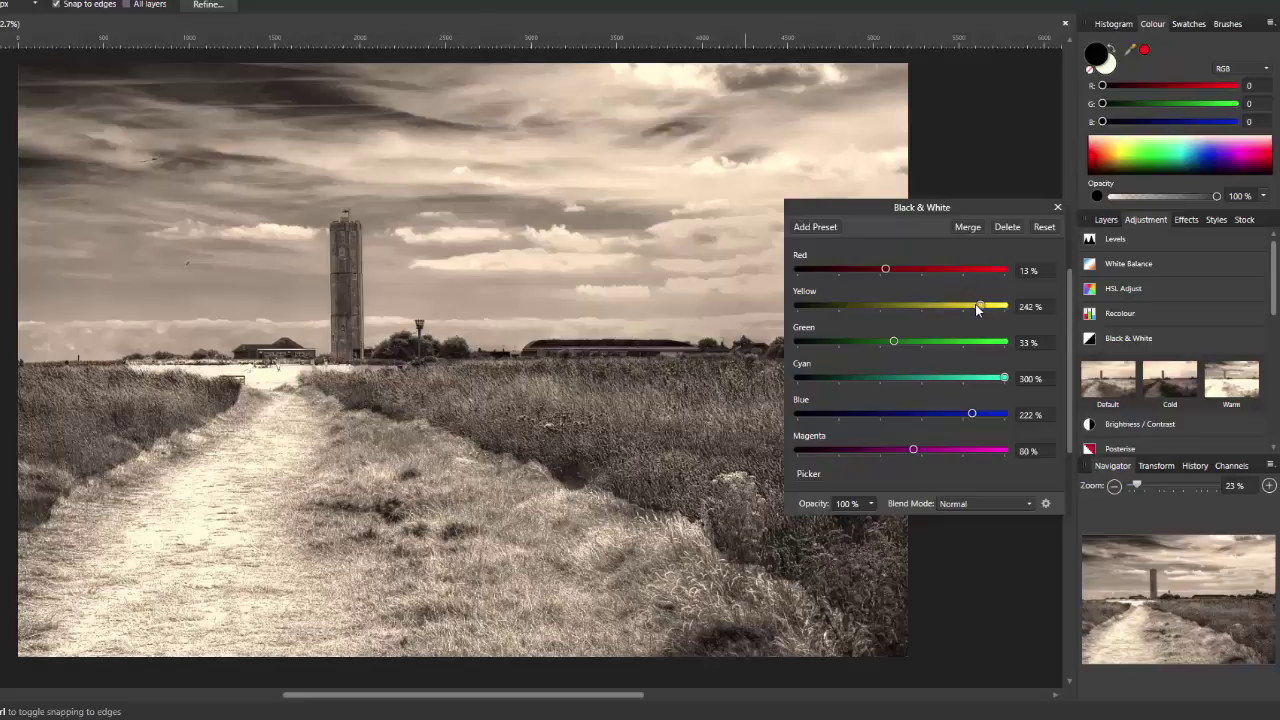
left_click_drag(980, 305, 873, 276)
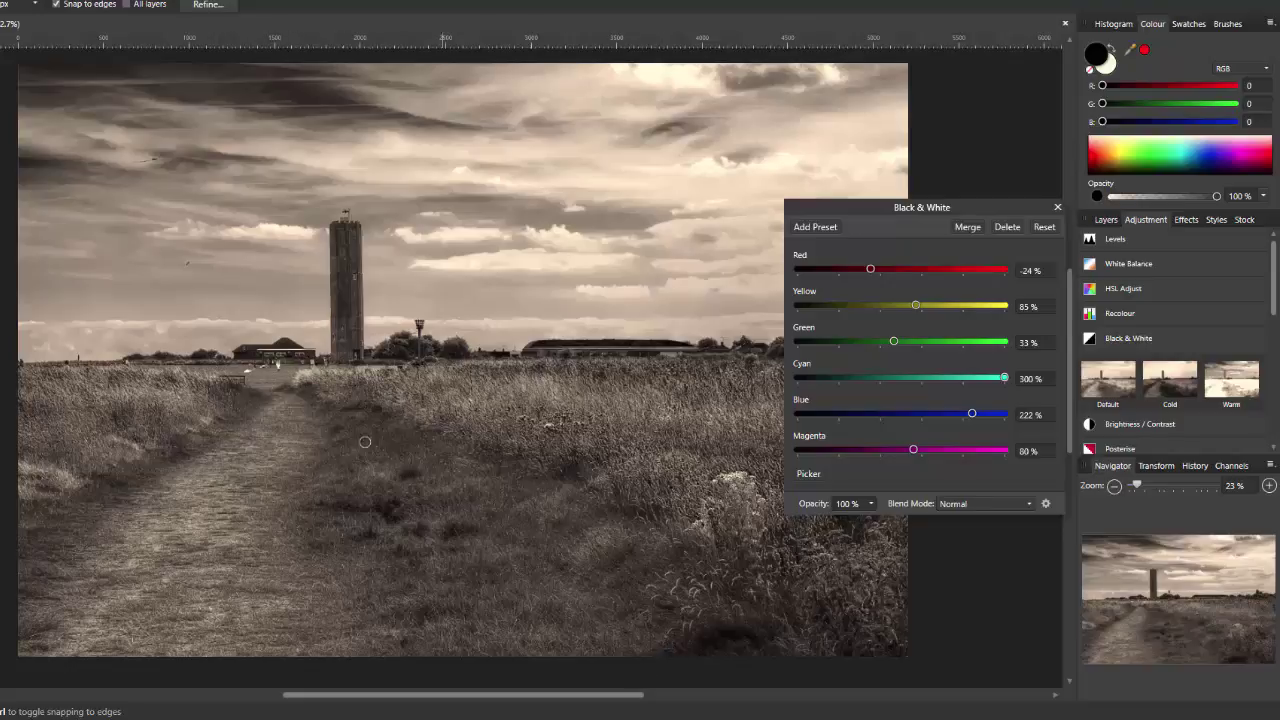
Merge the Black & White into the path layer and select the original bottom photo layer.
left_click(965, 227)
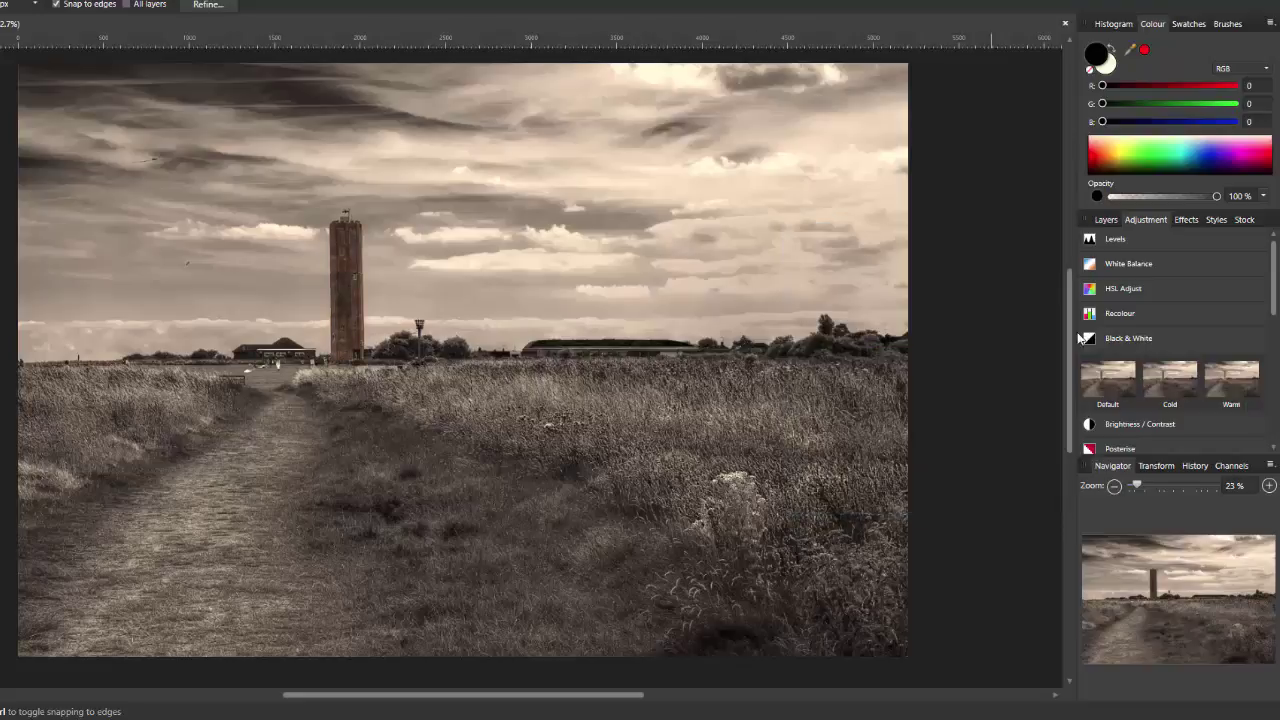
left_click(1104, 219)
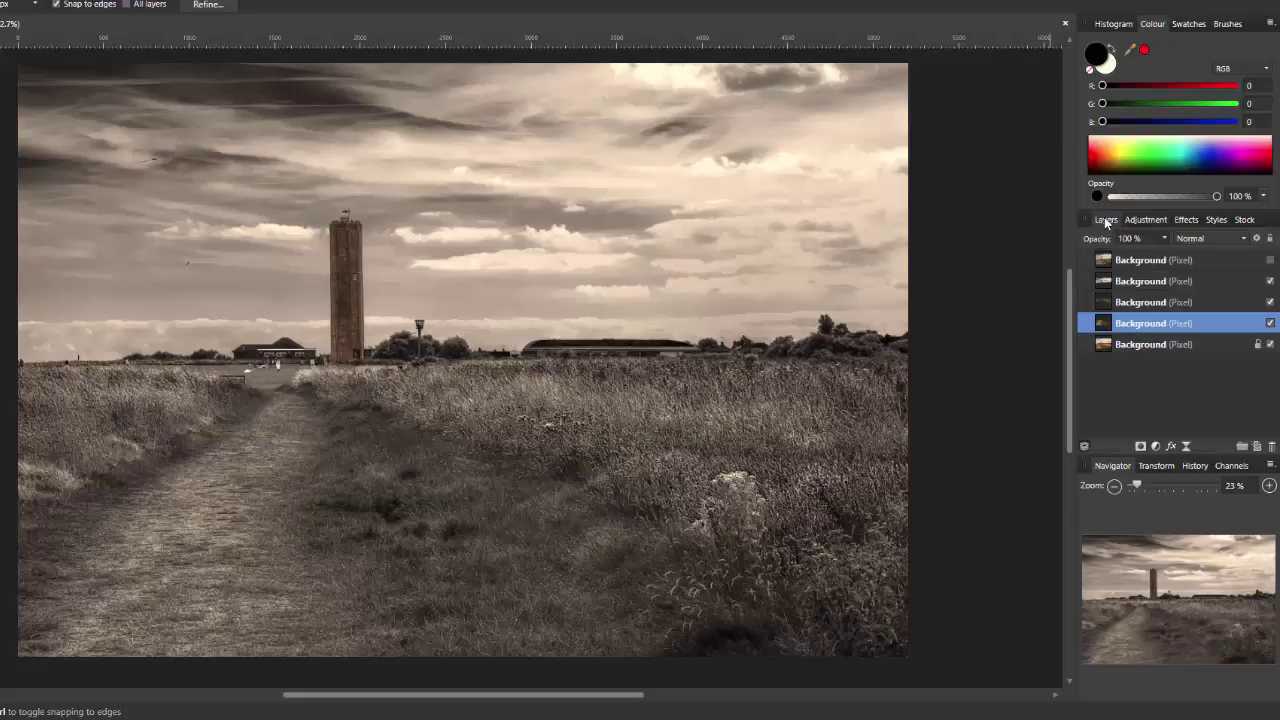
left_click(1223, 340)
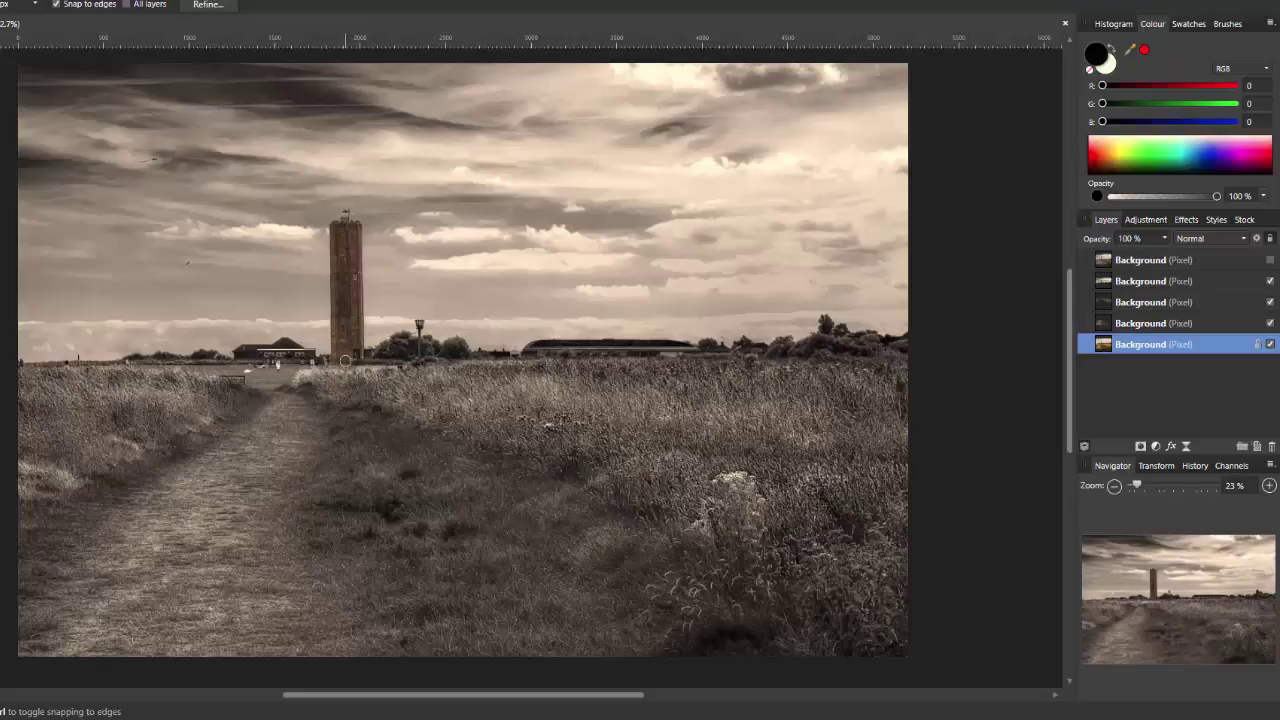
Brush-select the tower, refine its edges, and copy it onto a new layer.
mouse_move(344, 354)
left_mouse_down()
mouse_move(344, 295)
mouse_move(365, 367)
mouse_move(367, 354)
mouse_move(325, 335)
mouse_move(326, 360)
mouse_move(345, 216)
mouse_move(357, 296)
left_mouse_up()
left_click_drag(414, 391, 368, 387)
left_click(216, 6)
key("ctrl+j")
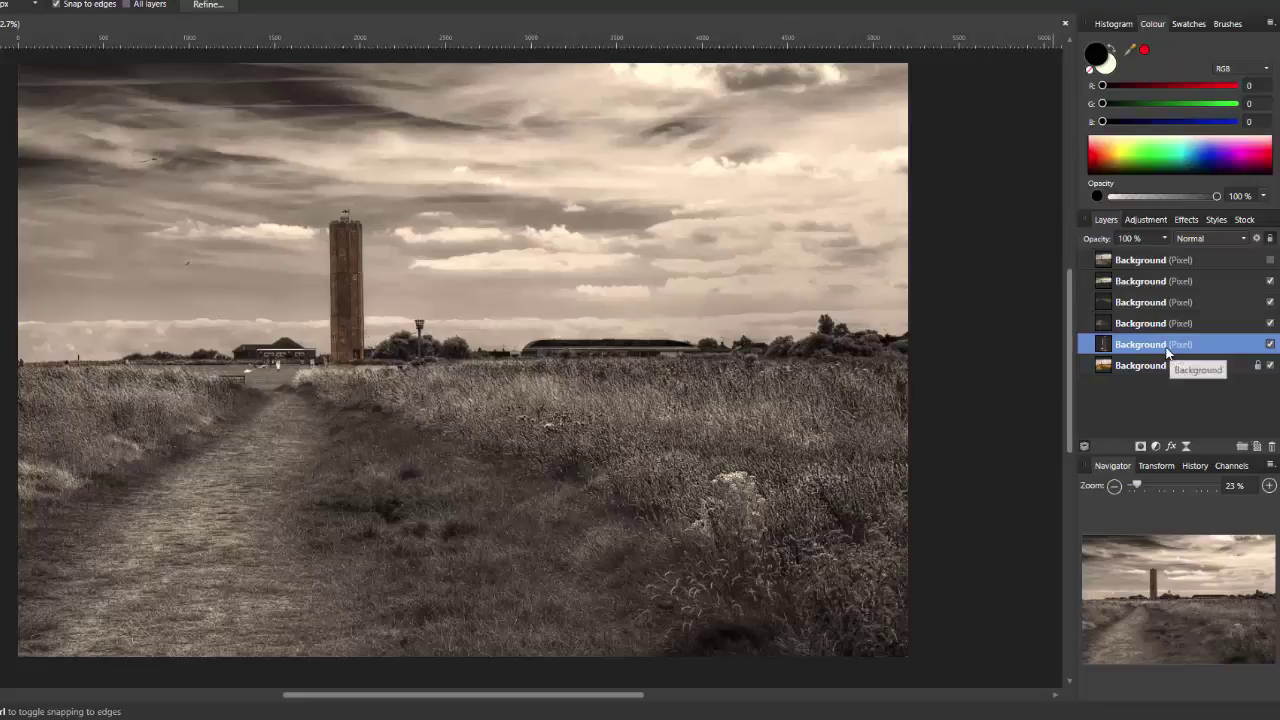
Add a Black & White adjustment to the tower, boosting Red, Green to 145% and Cyan to 125%.
left_click(1150, 220)
left_click(1128, 336)
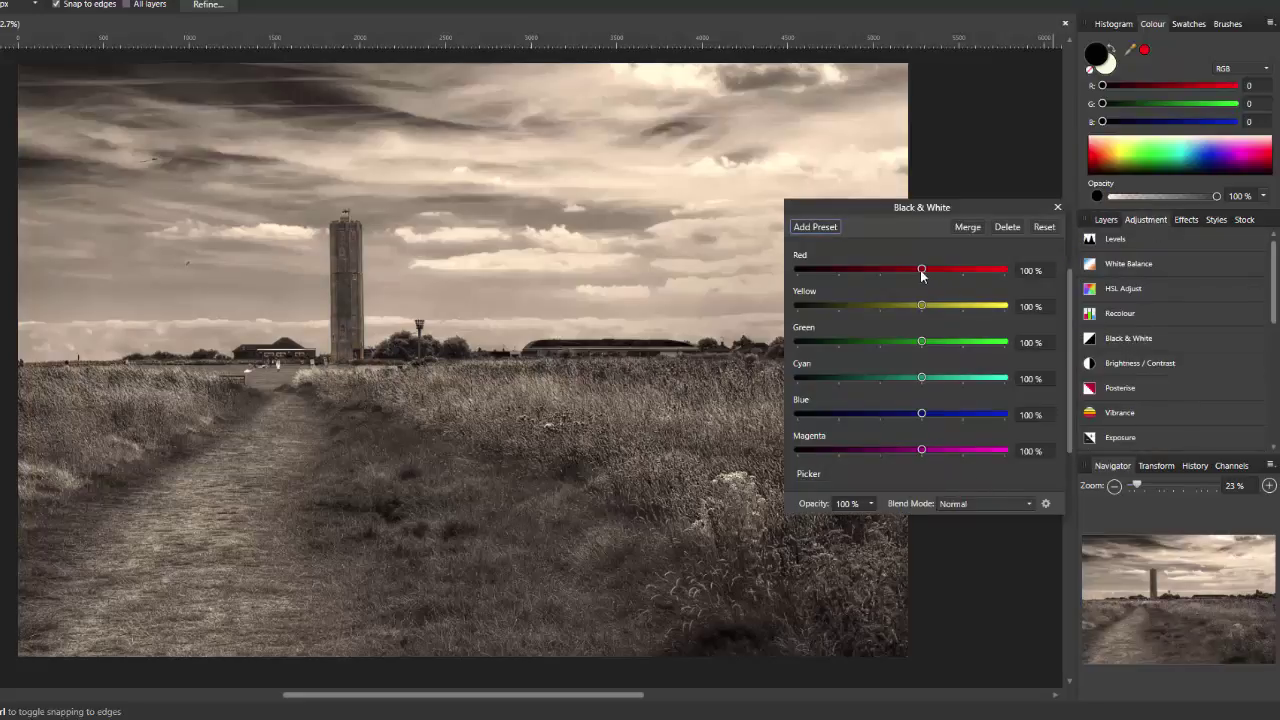
left_click_drag(922, 272, 871, 306)
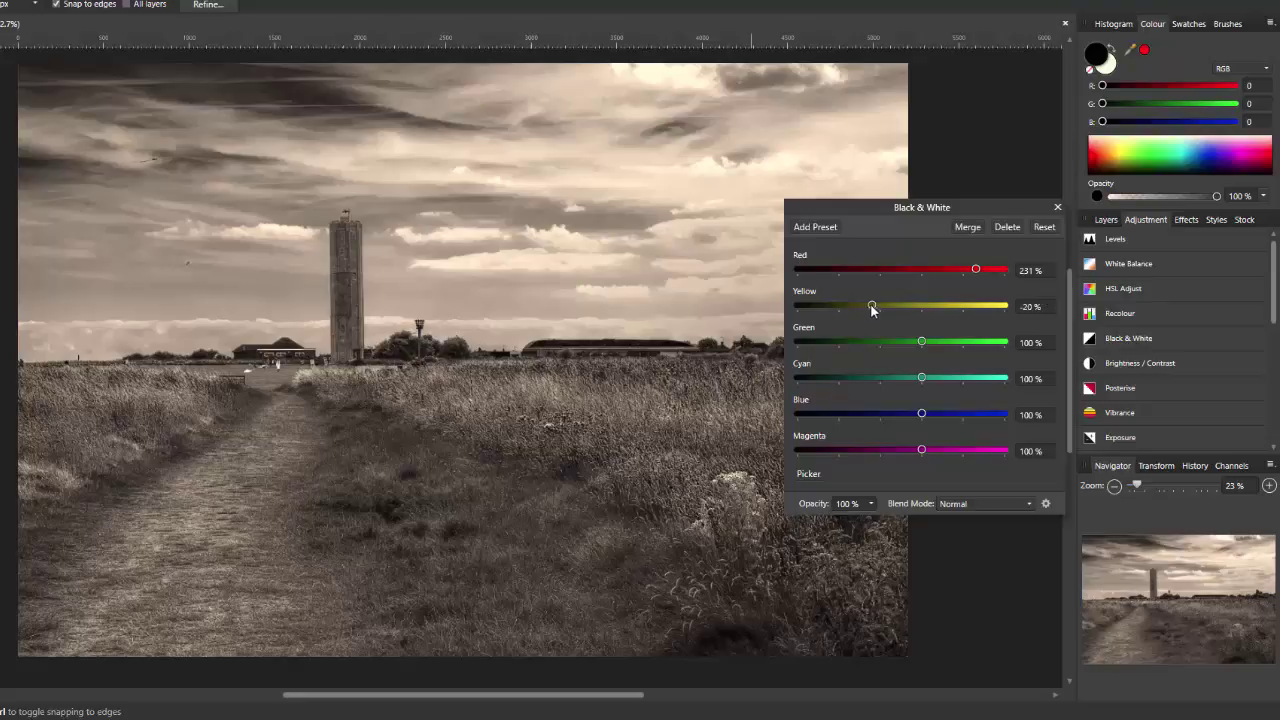
left_click_drag(861, 309, 873, 307)
mouse_move(923, 448)
left_mouse_down()
mouse_move(973, 449)
mouse_move(859, 454)
mouse_move(930, 455)
left_mouse_up()
left_click(940, 342)
mouse_move(921, 379)
left_mouse_down()
mouse_move(941, 385)
mouse_move(932, 380)
left_mouse_up()
Settle Red at 184% and Yellow at 64%, then merge the adjustment into the tower layer.
left_click_drag(869, 307, 907, 317)
left_click_drag(976, 271, 919, 304)
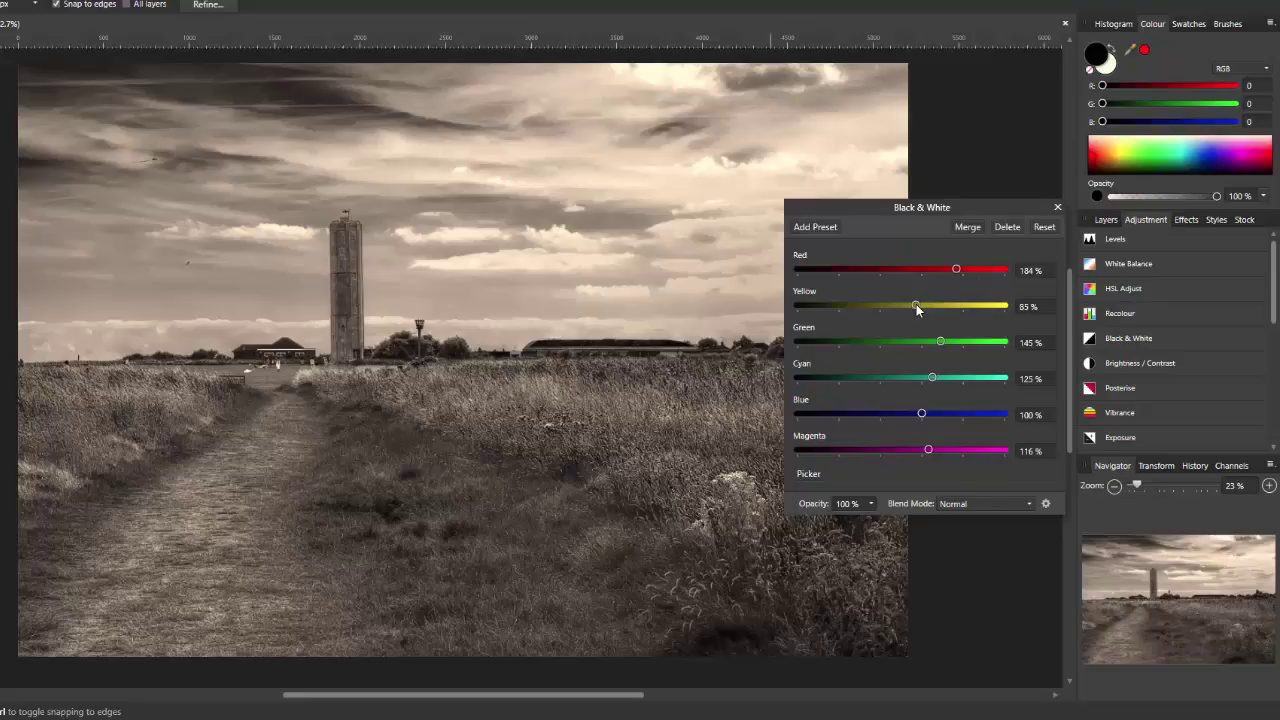
left_click_drag(912, 304, 907, 304)
left_click(968, 228)
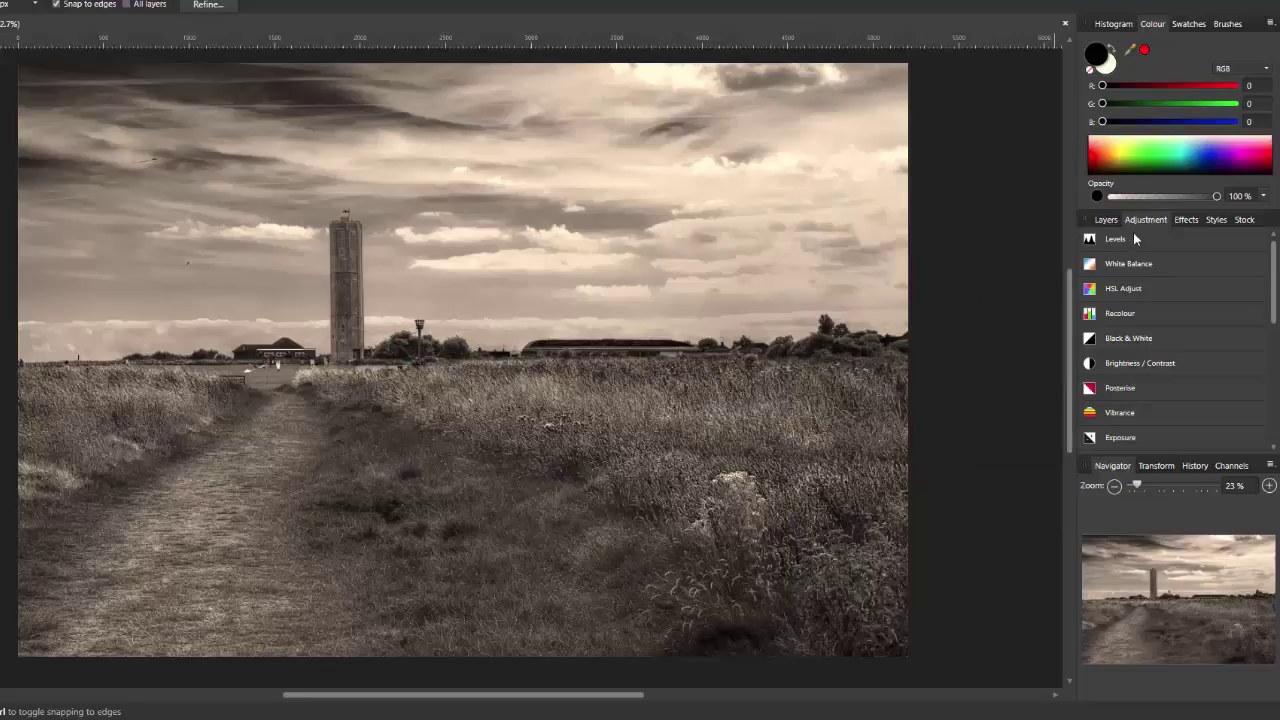
In the layer stack, toggle the top layer on and off to compare, leaving it hidden.
left_click(1106, 220)
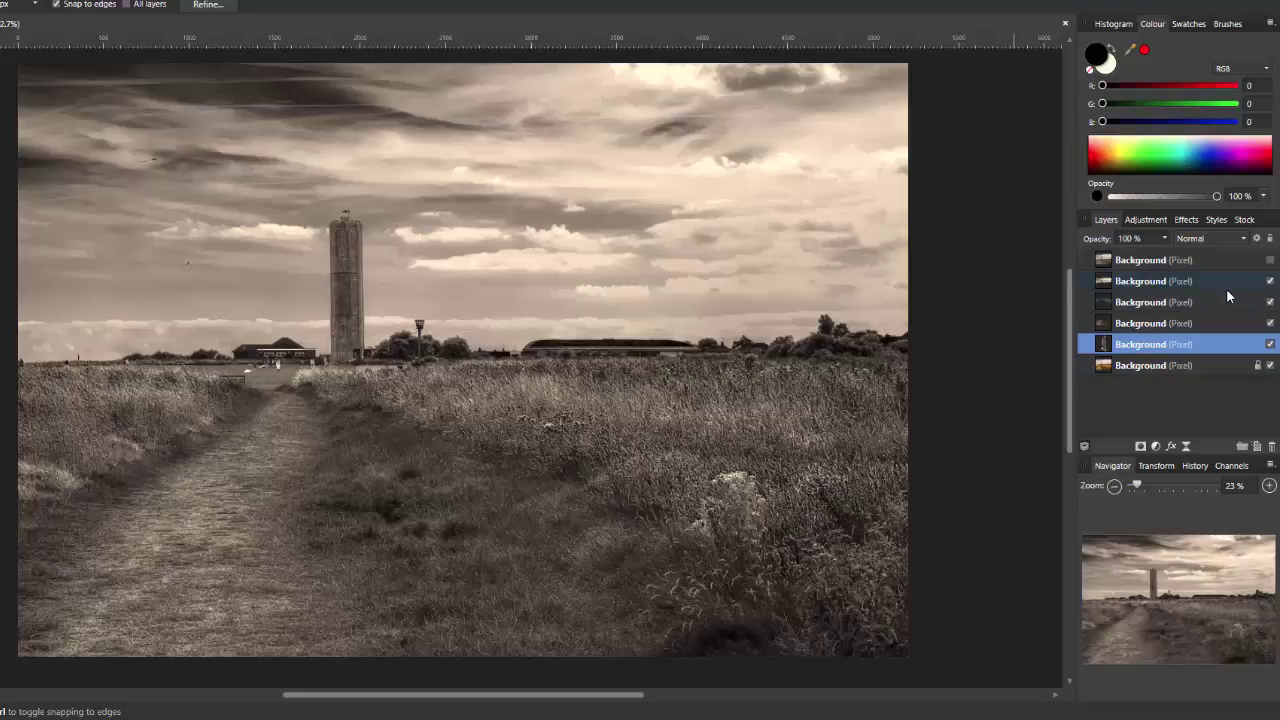
left_click(1270, 261)
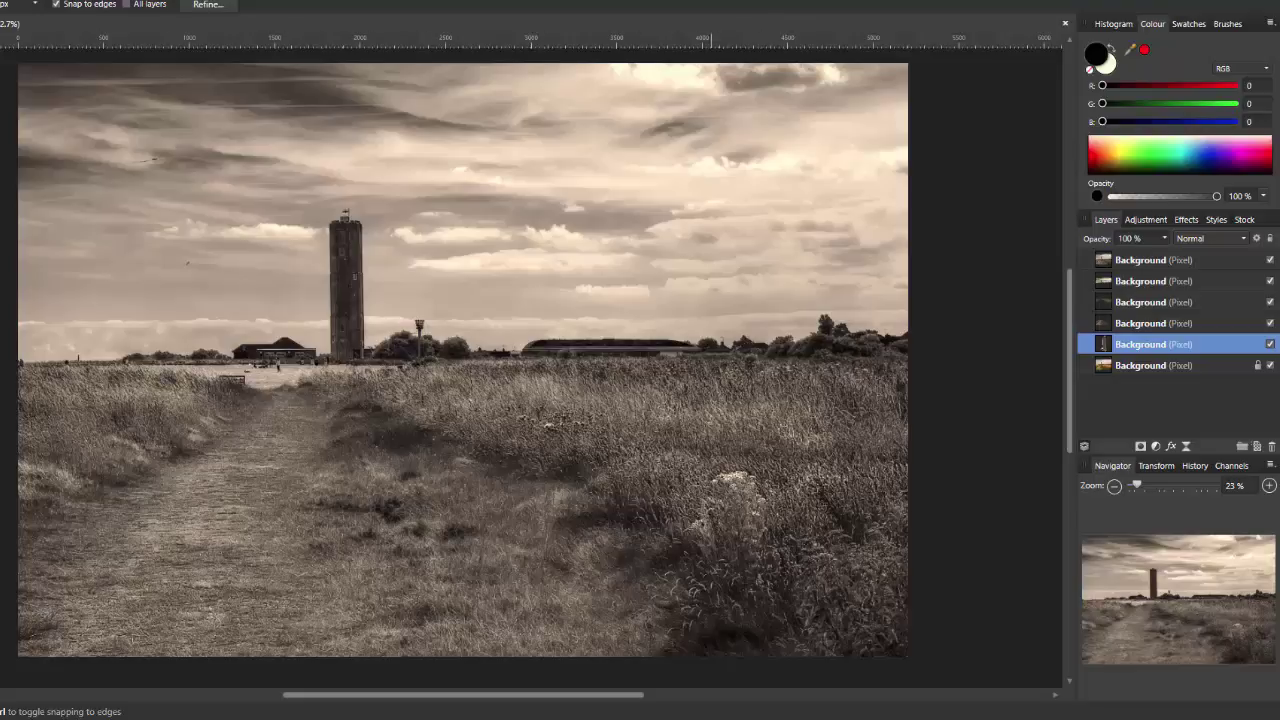
left_click(1270, 260)
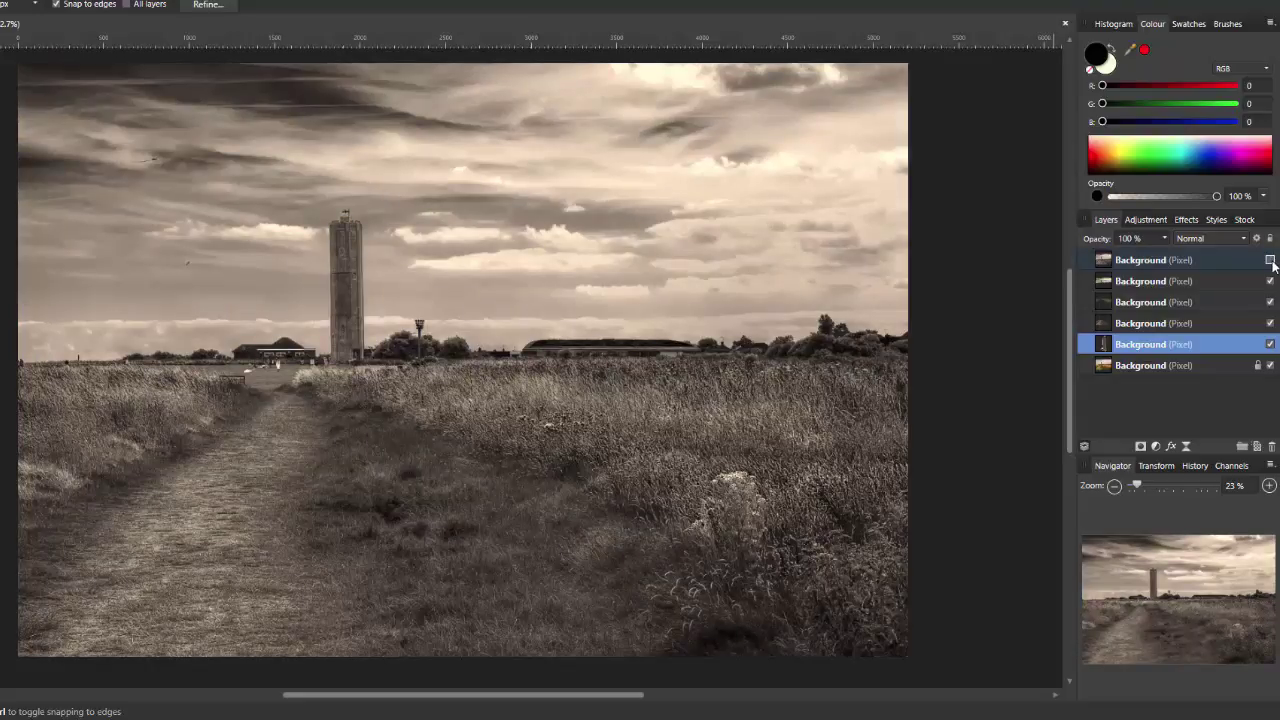
left_click(1270, 260)
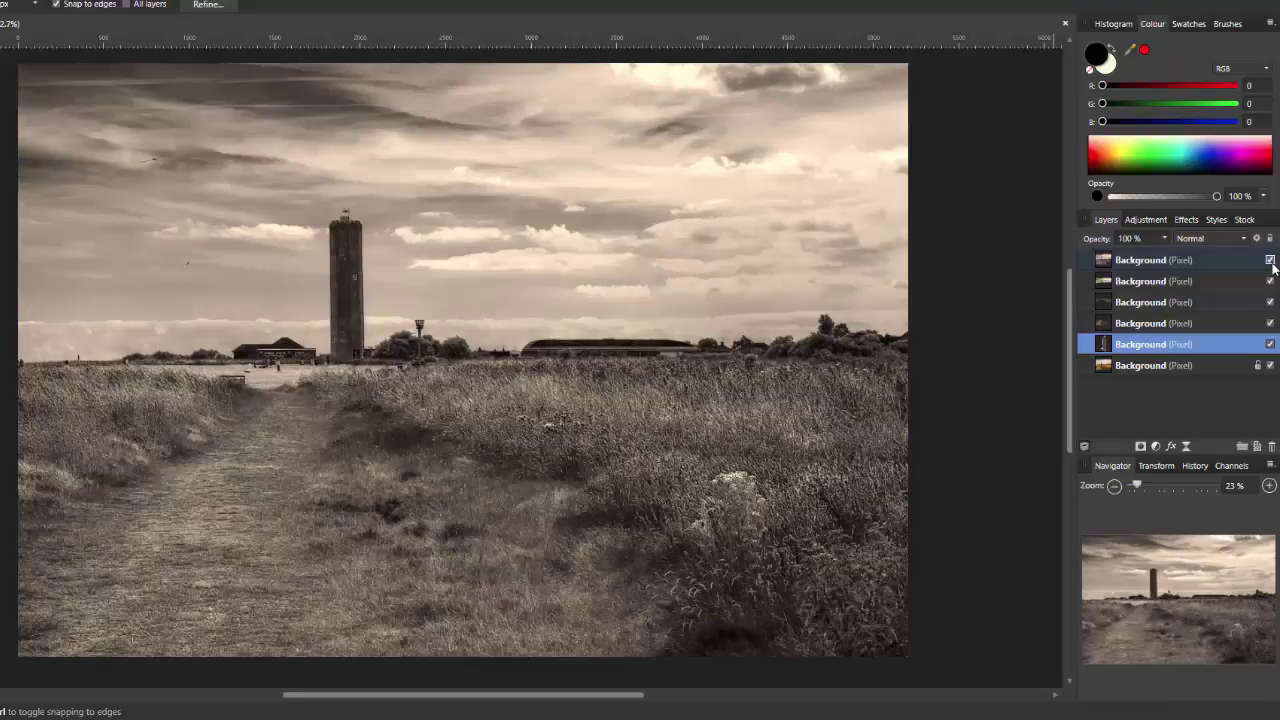
left_click(1270, 260)
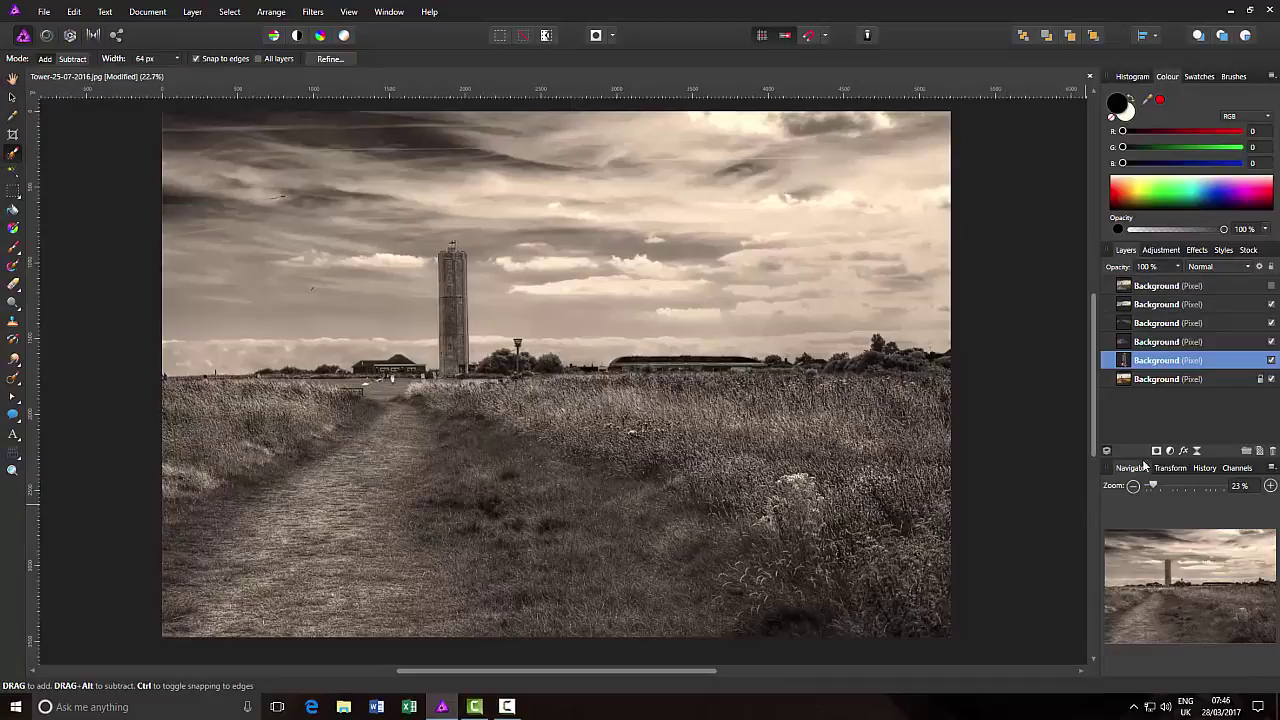
left_click(1271, 286)
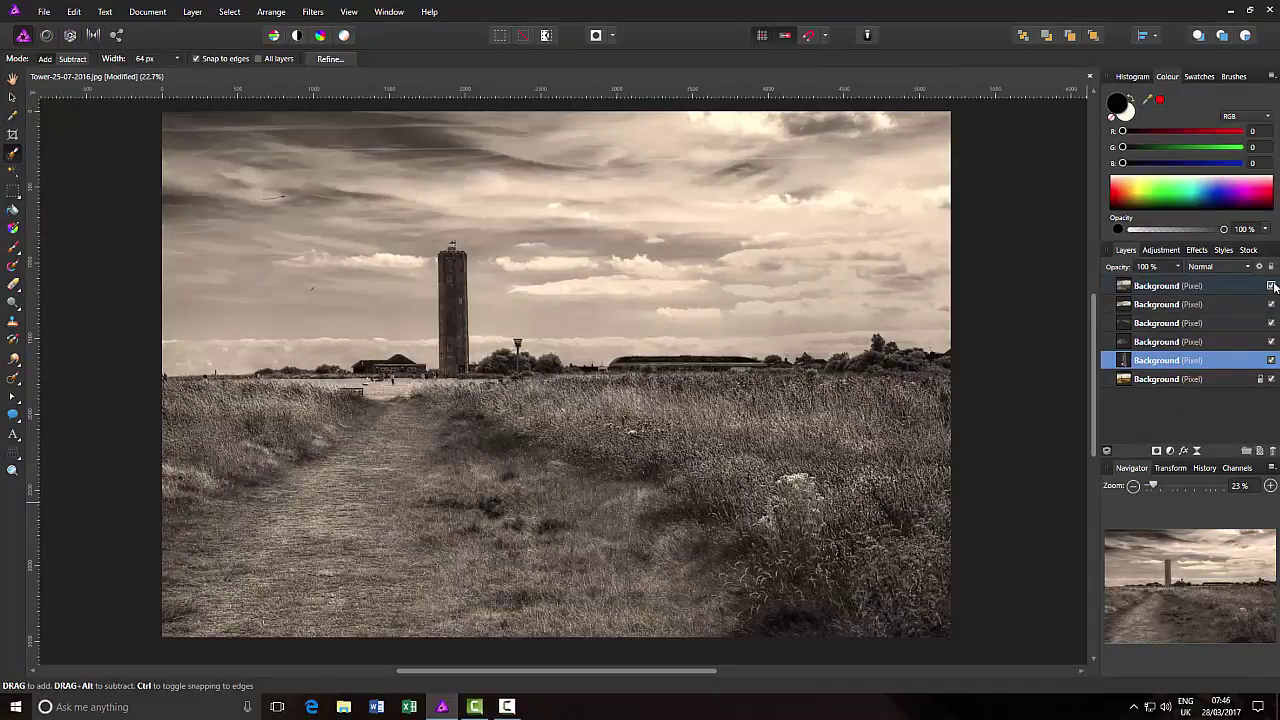
left_click(1271, 286)
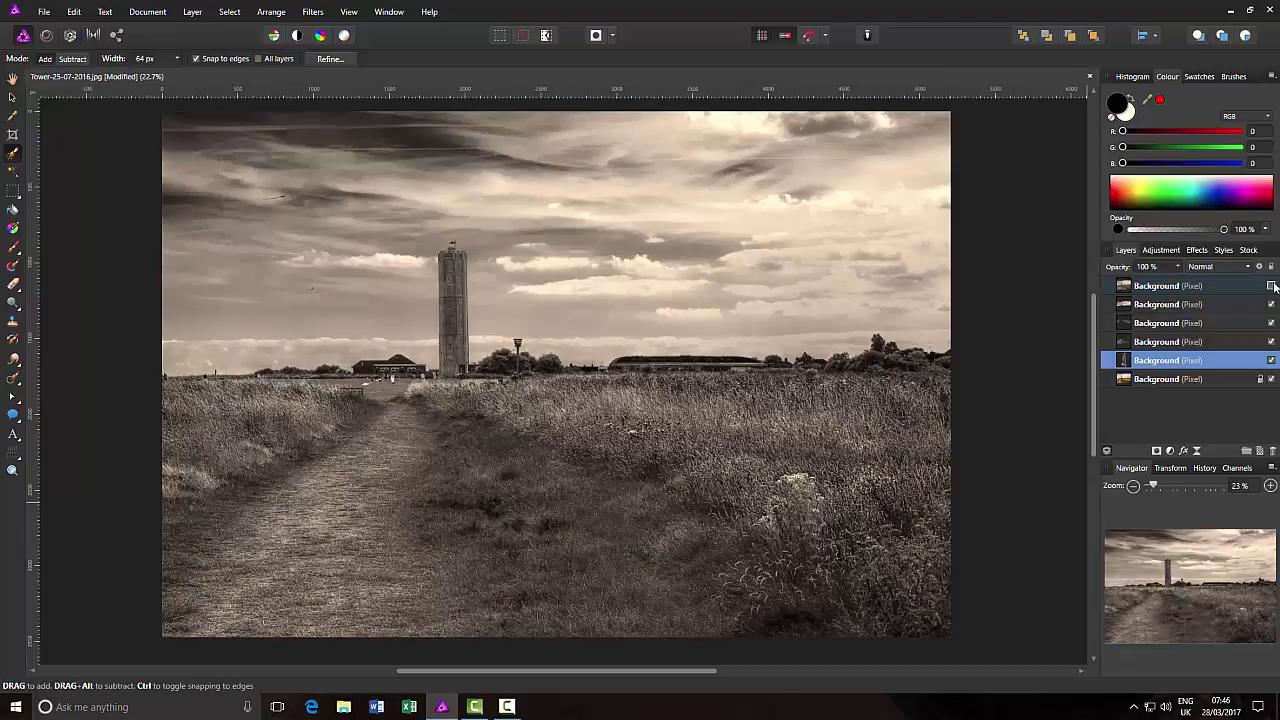